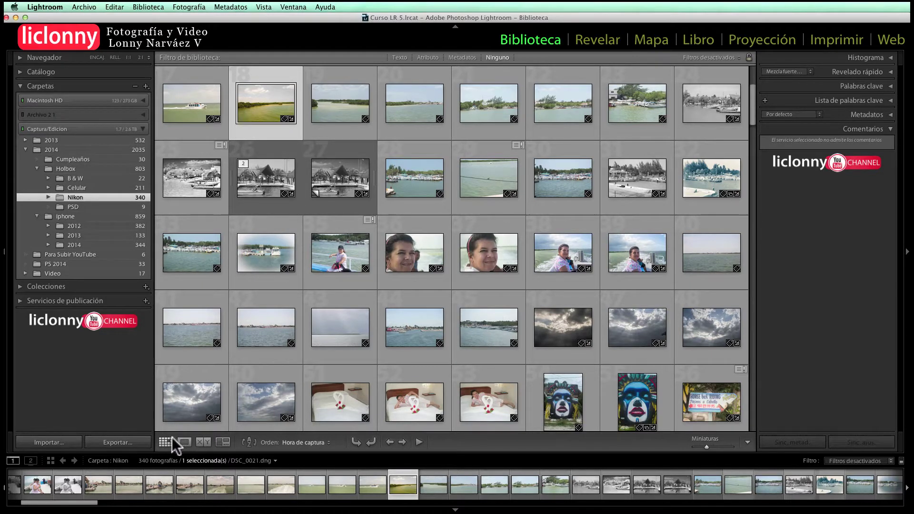
Step: Show the lake photo in Loupe view and open the Watermark Editor, enlarged to nearly full screen
click(184, 442)
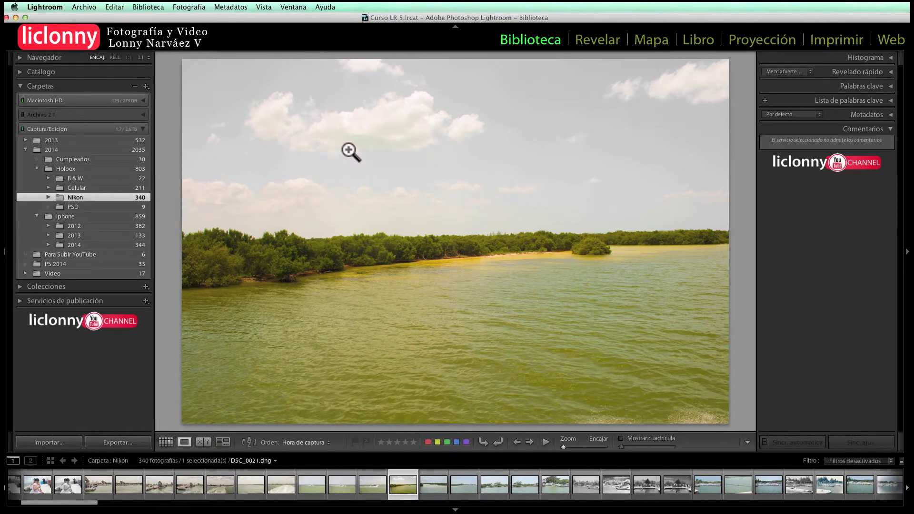
click(44, 6)
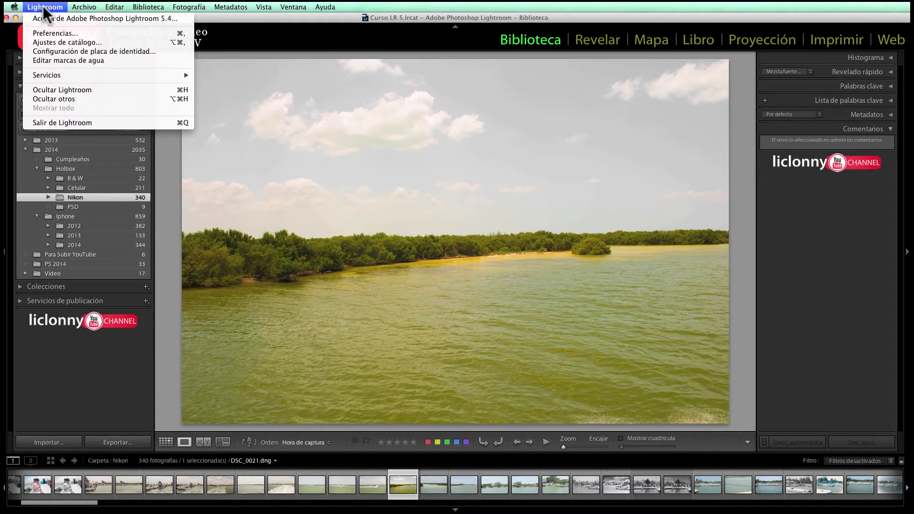
click(68, 59)
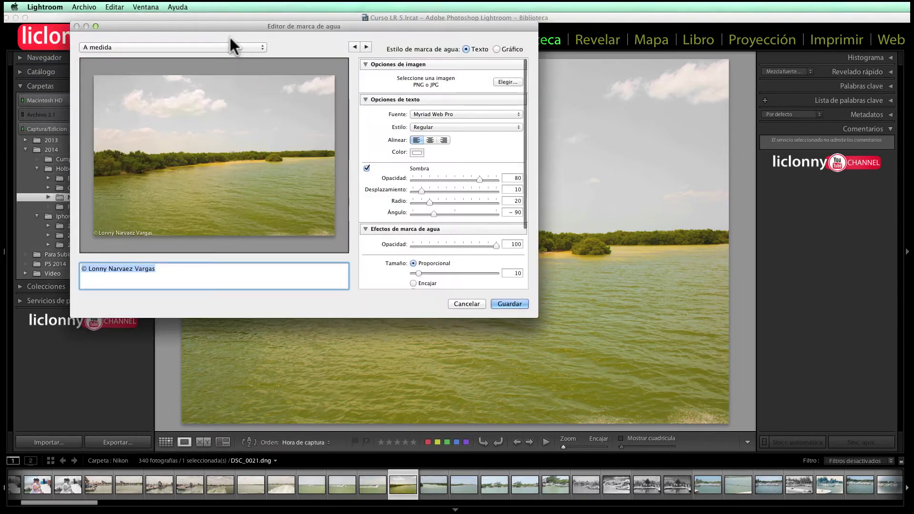
mouse_move(195, 23)
mouse_down()
mouse_move(195, 38)
mouse_move(130, 16)
mouse_up()
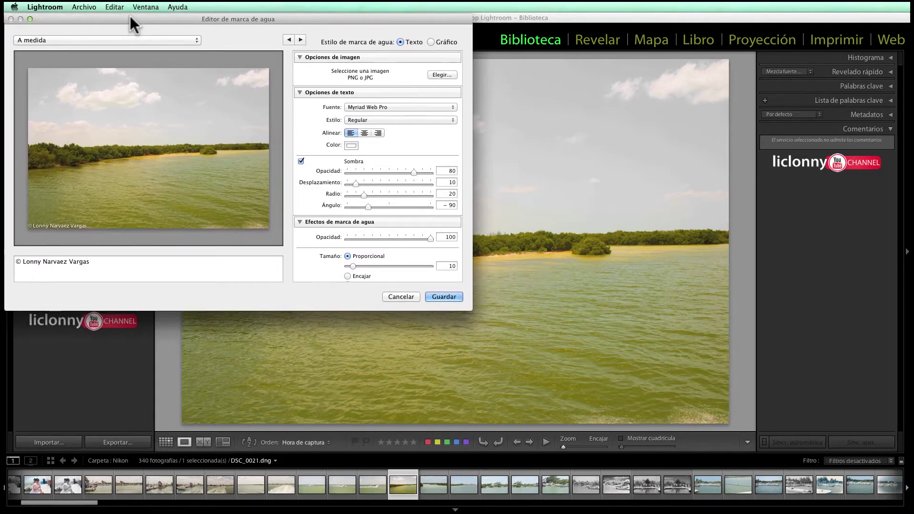
drag(471, 311, 901, 507)
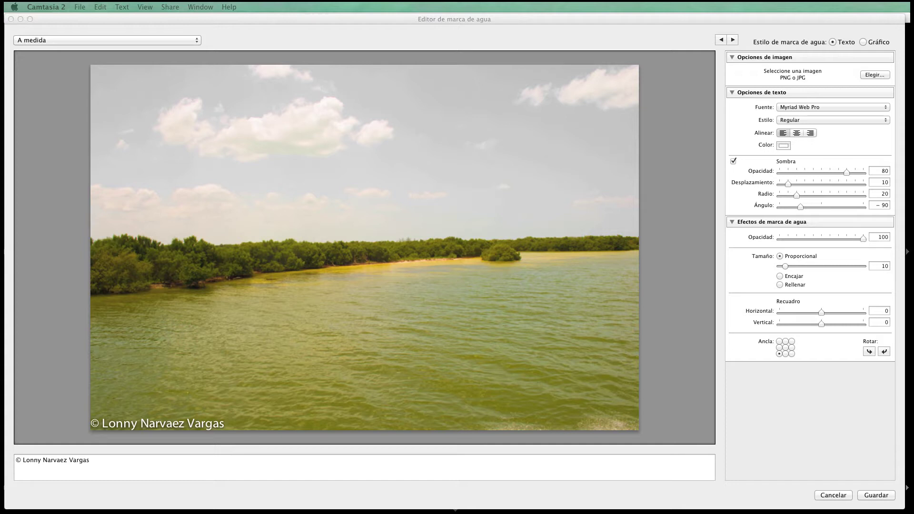
Step: Replace the old watermark text with a © copyright line naming the owner and 2014
click(89, 459)
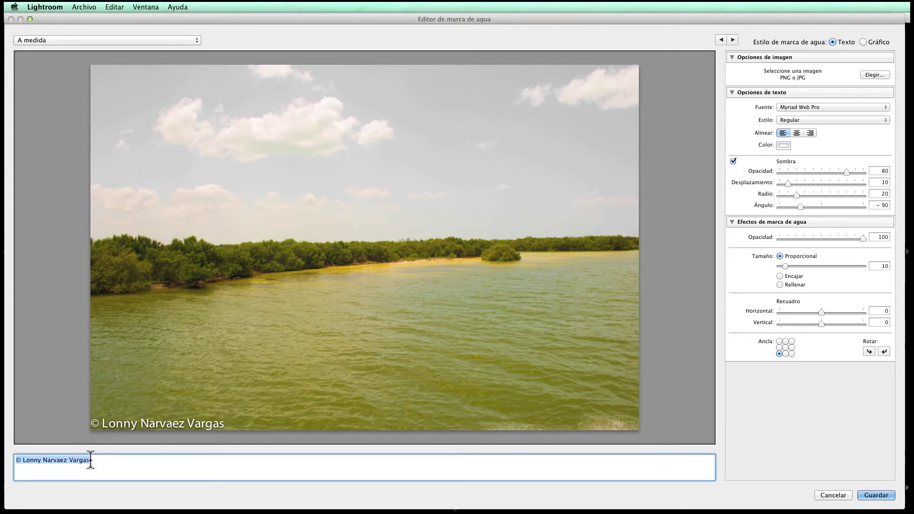
drag(104, 462, 6, 459)
key(BackSpace)
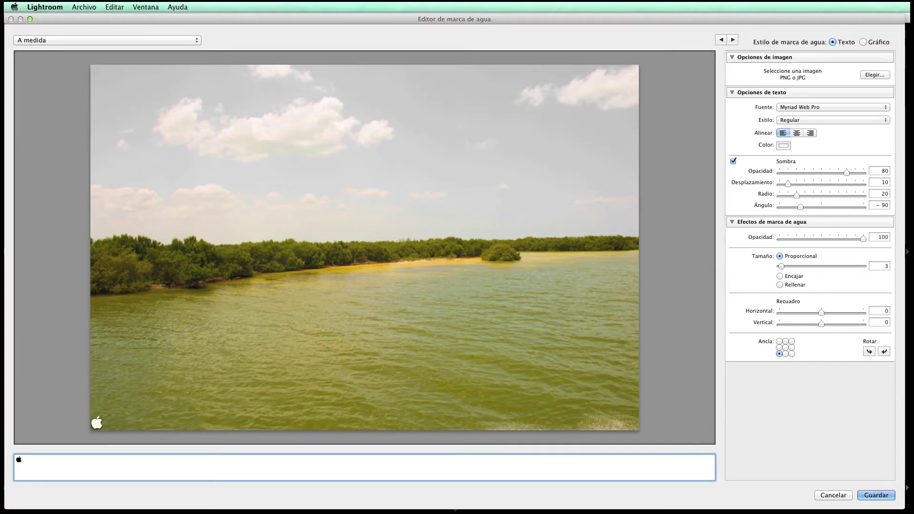
key(BackSpace)
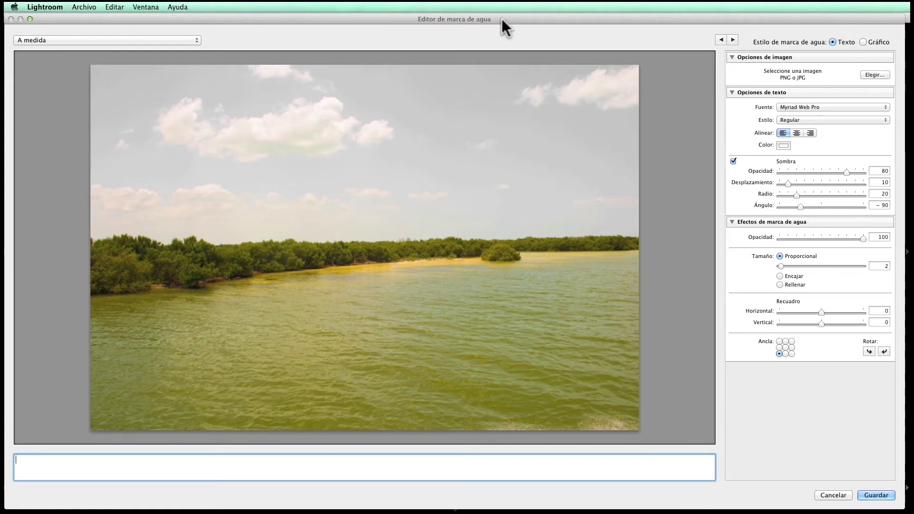
text(©)
text(I)
text(ic)
text(lonny )
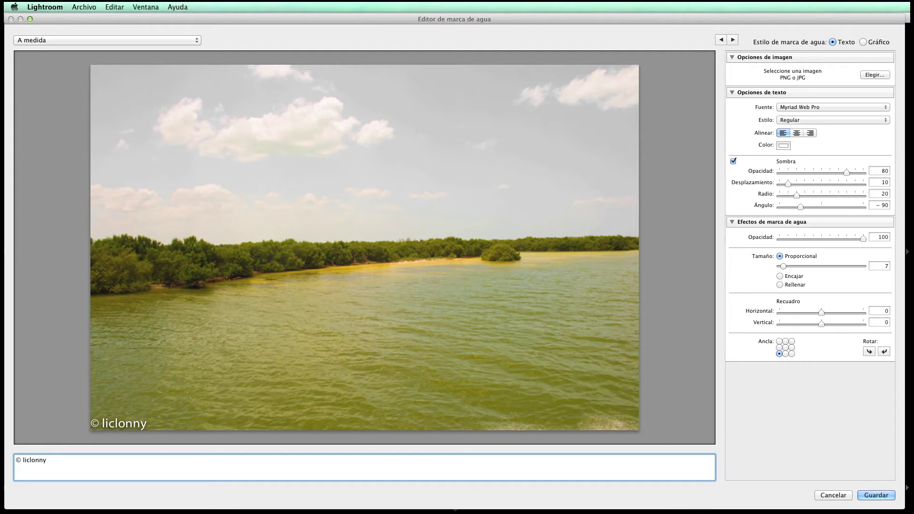
text(2014)
drag(69, 458, 11, 457)
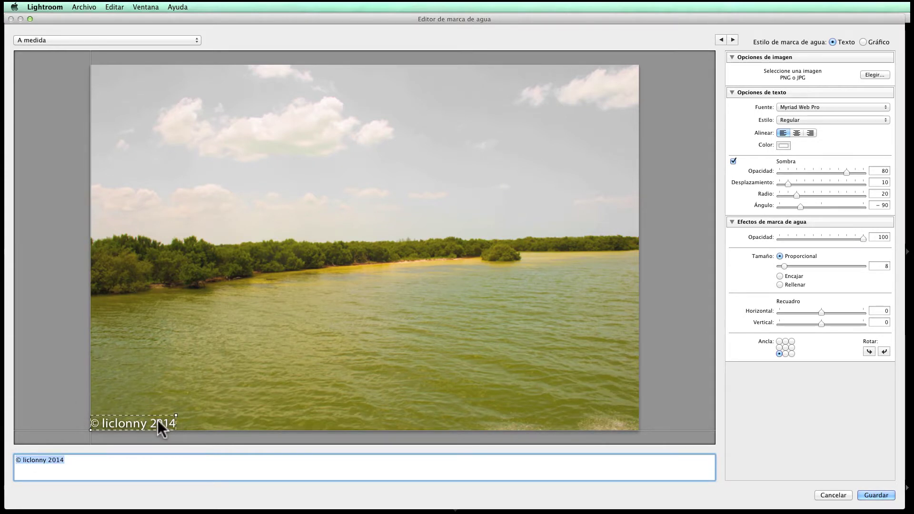
Step: Set the watermark font to Nanum Gothic with ExtraBold style, after briefly trying Noteworthy
click(818, 107)
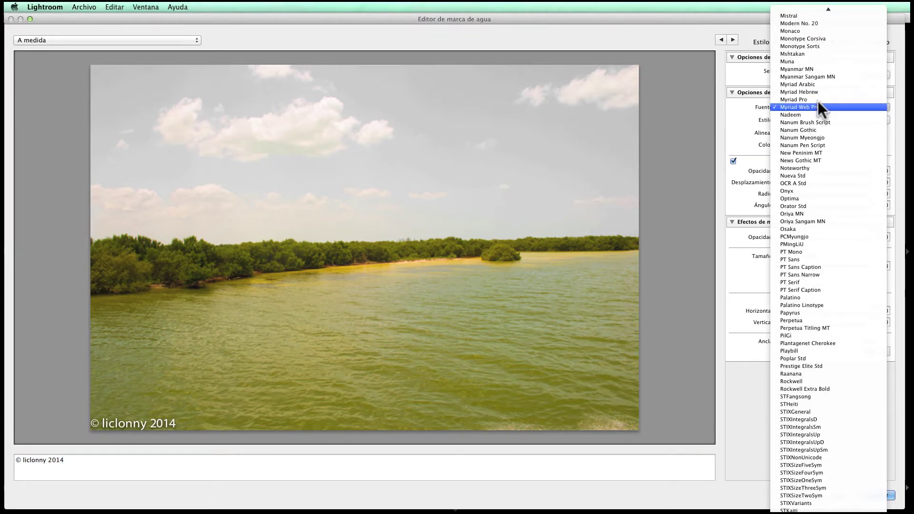
click(823, 169)
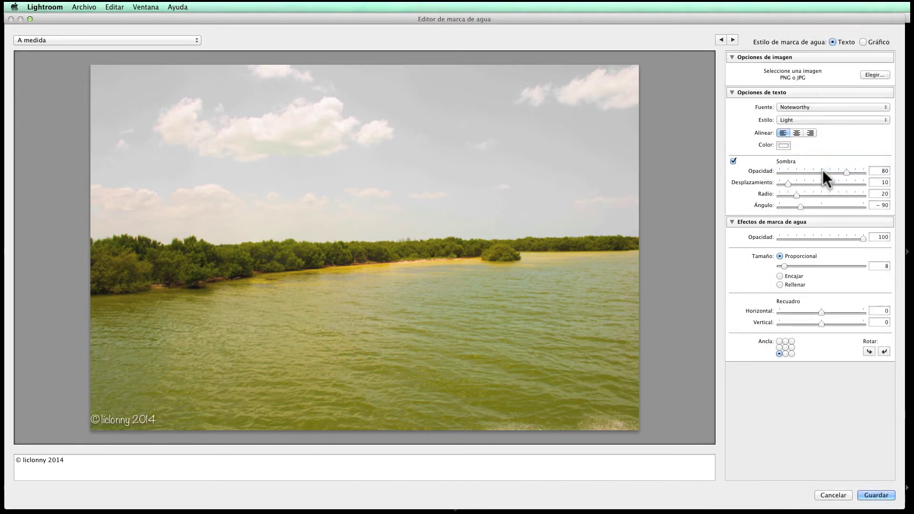
click(818, 107)
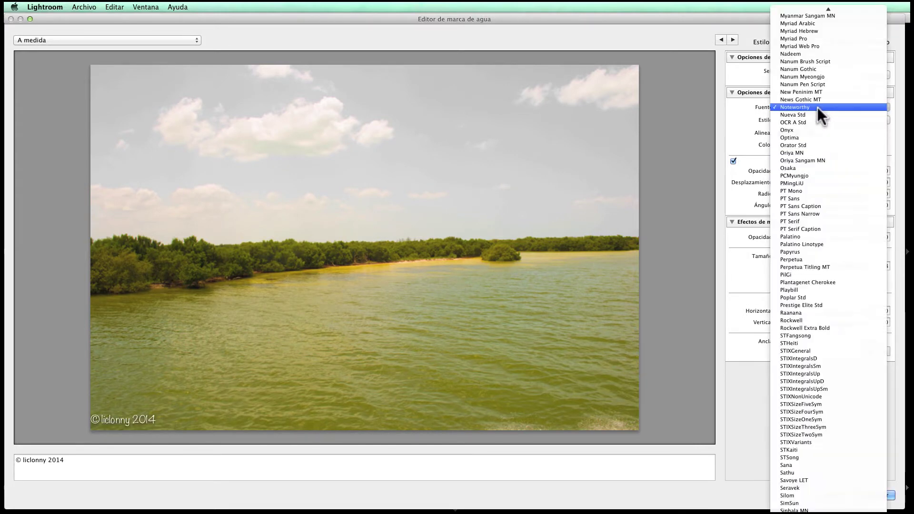
click(818, 69)
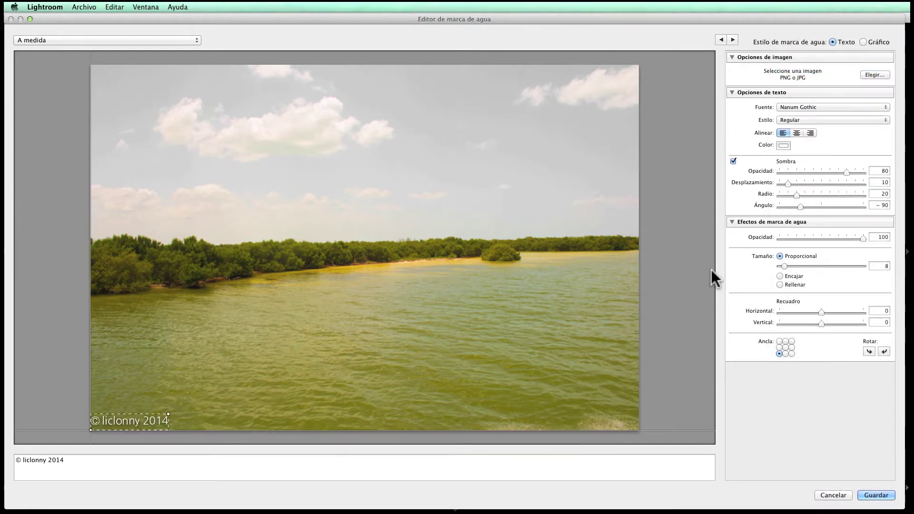
click(838, 120)
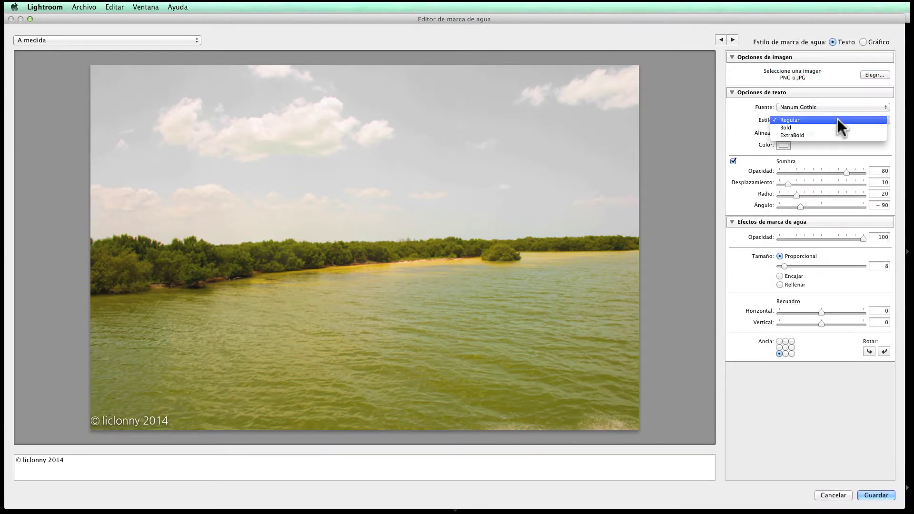
click(838, 128)
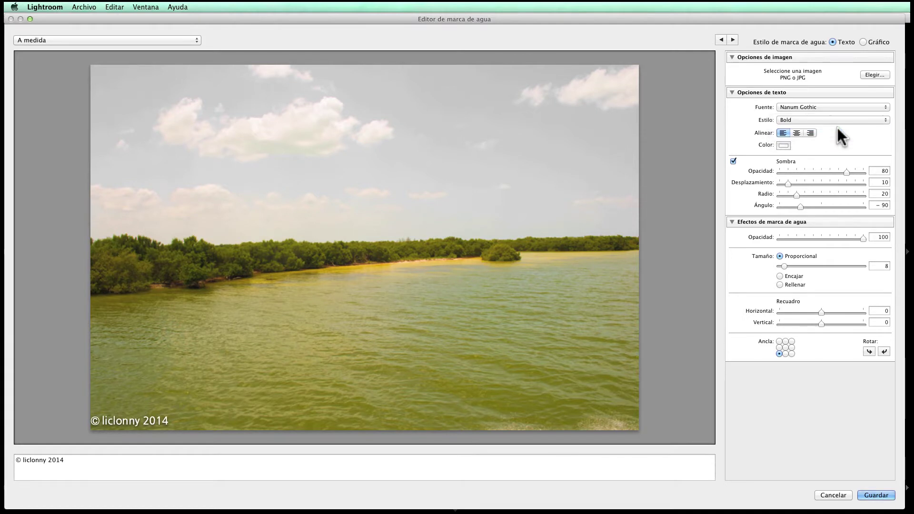
click(836, 121)
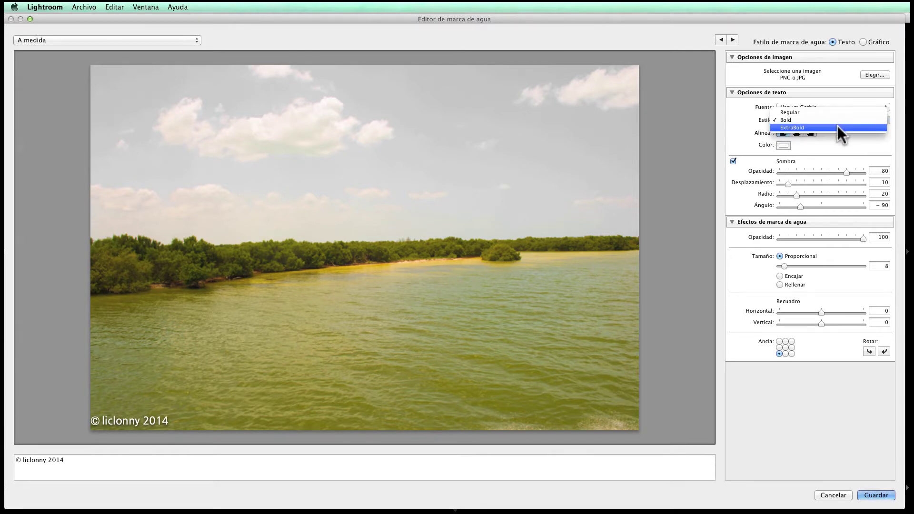
click(837, 127)
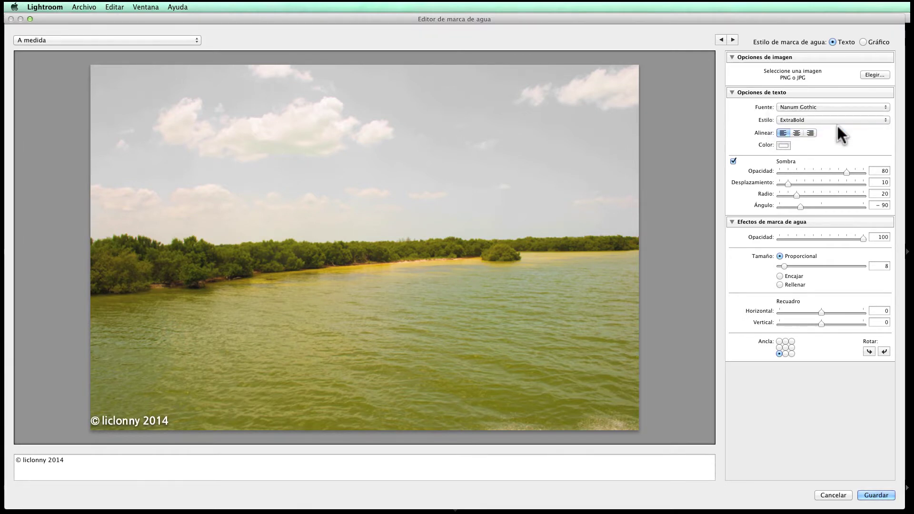
click(783, 146)
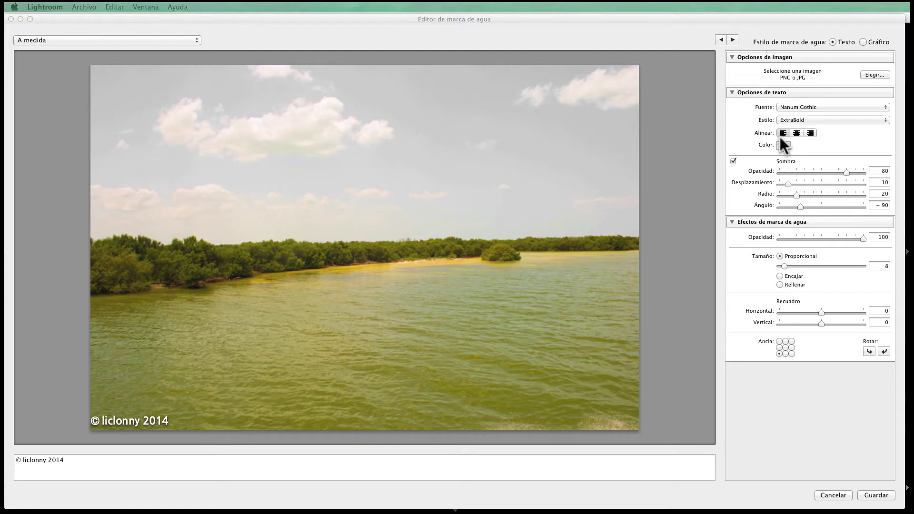
Step: Add two lines of X placeholders to the watermark and right-align the text
click(70, 460)
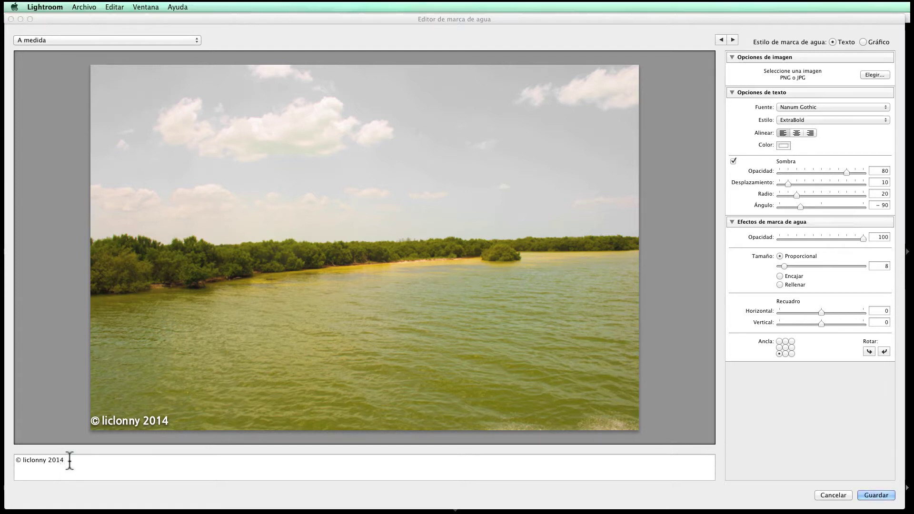
click(69, 459)
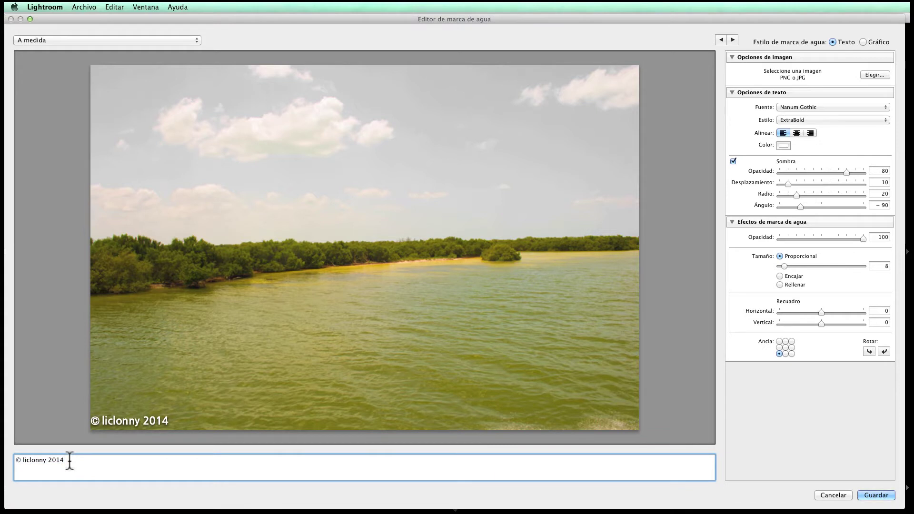
key(Return)
text(XXXX)
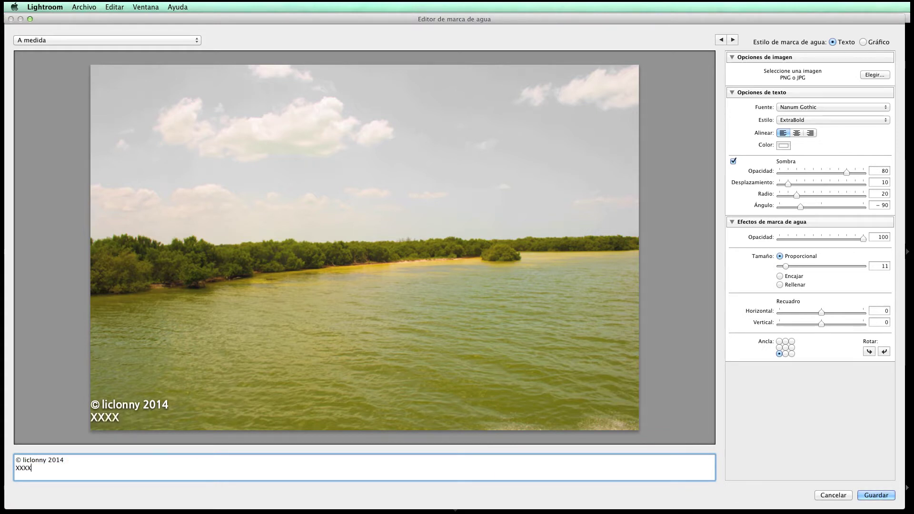
text(XXXX)
key(Return)
text(XXXXX)
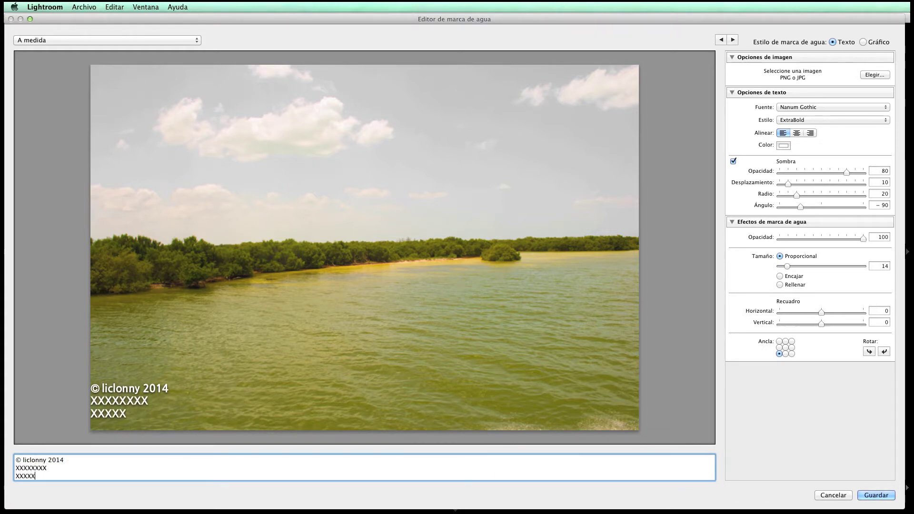
text(XXXXX)
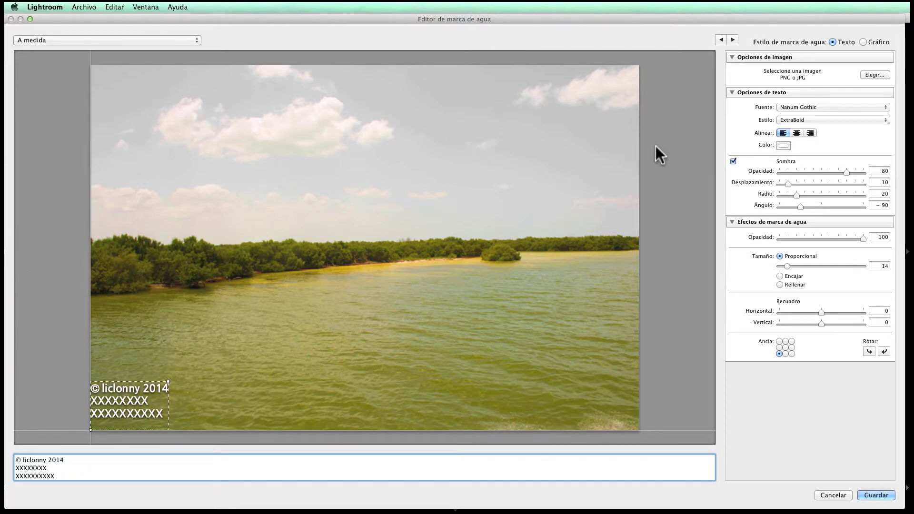
click(796, 132)
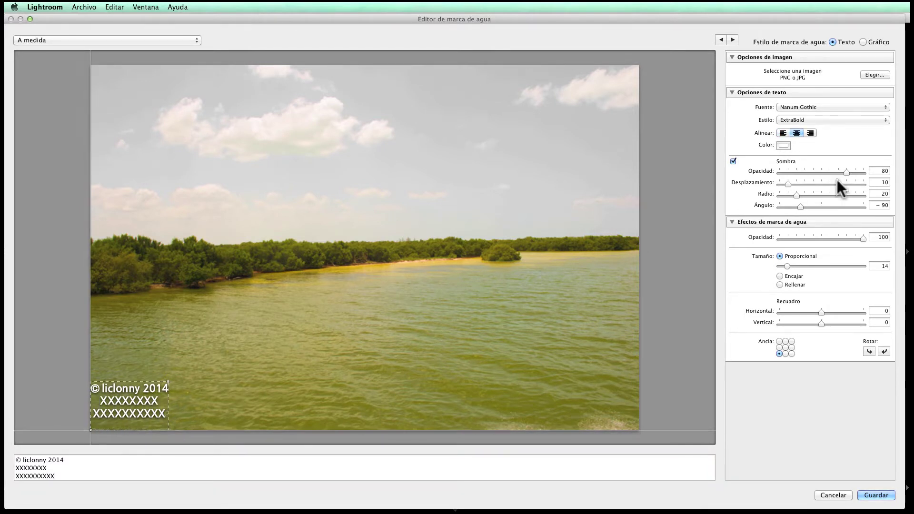
click(810, 133)
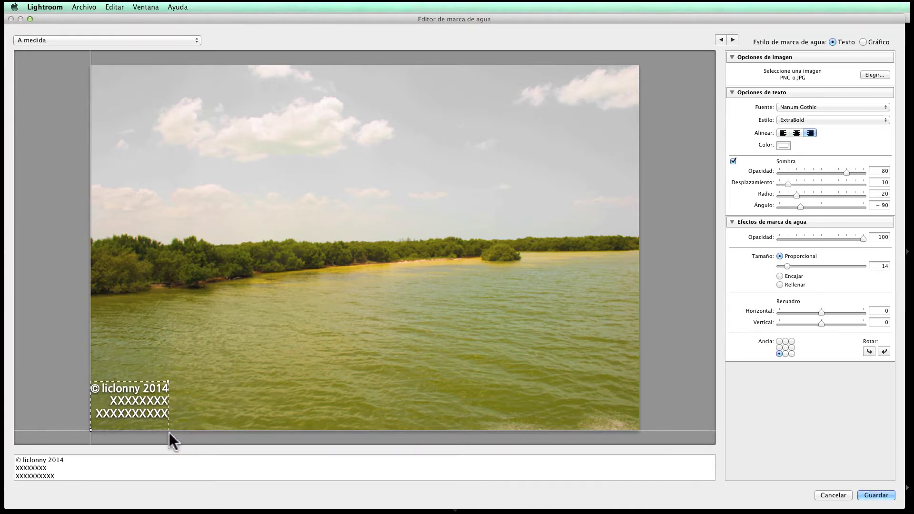
Step: Delete both placeholder lines, leaving only the single copyright line
click(78, 474)
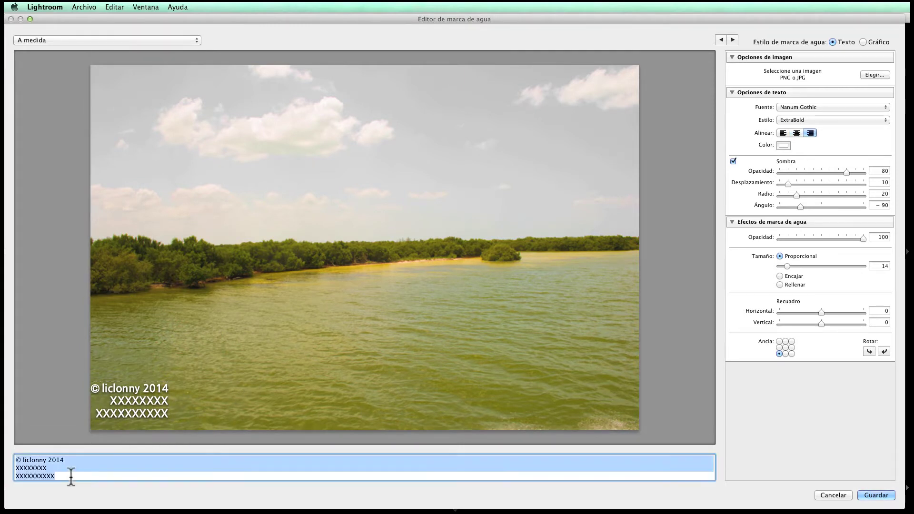
key(BackSpace)
key(BackSpace)
key(BackSpace)
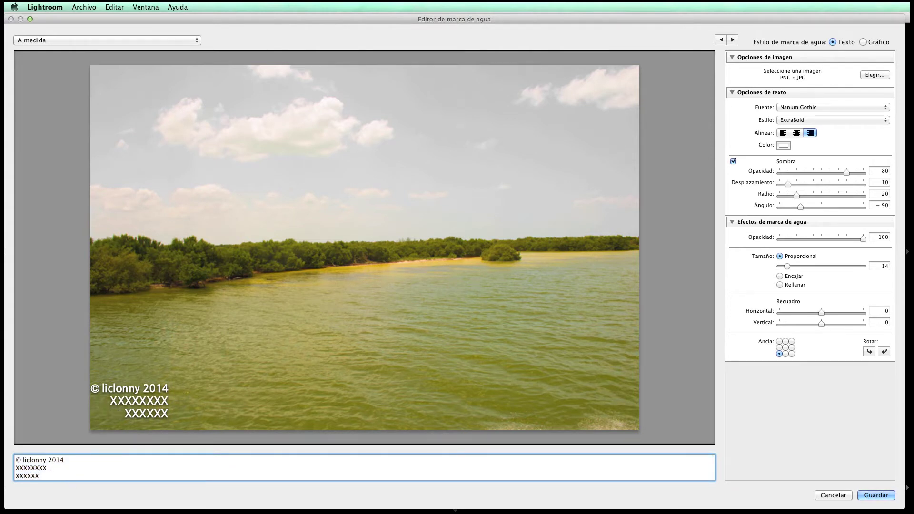
key(BackSpace)
key(BackSpace)
key(BackSpace)
key(BackSpace)
key(BackSpace)
key(BackSpace)
key(BackSpace)
key(BackSpace)
key(BackSpace)
key(BackSpace)
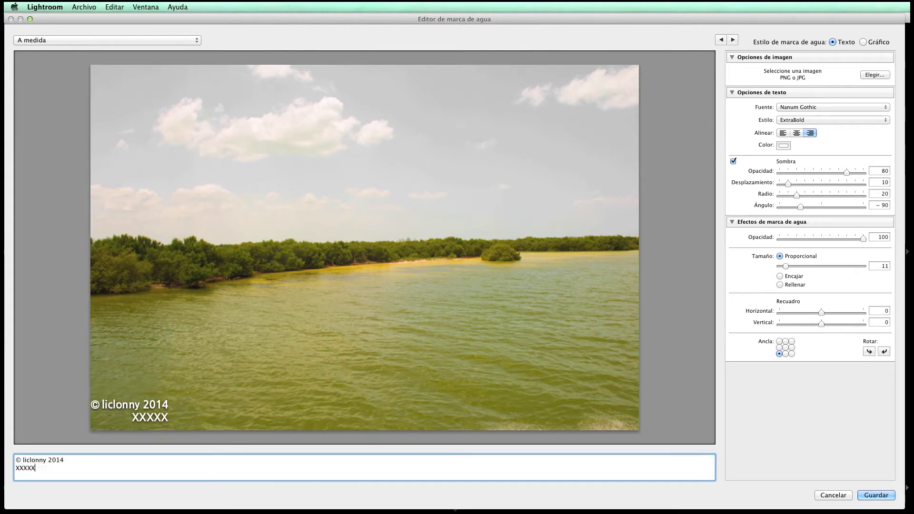
key(BackSpace)
key(BackSpace)
key(BackSpace)
key(BackSpace)
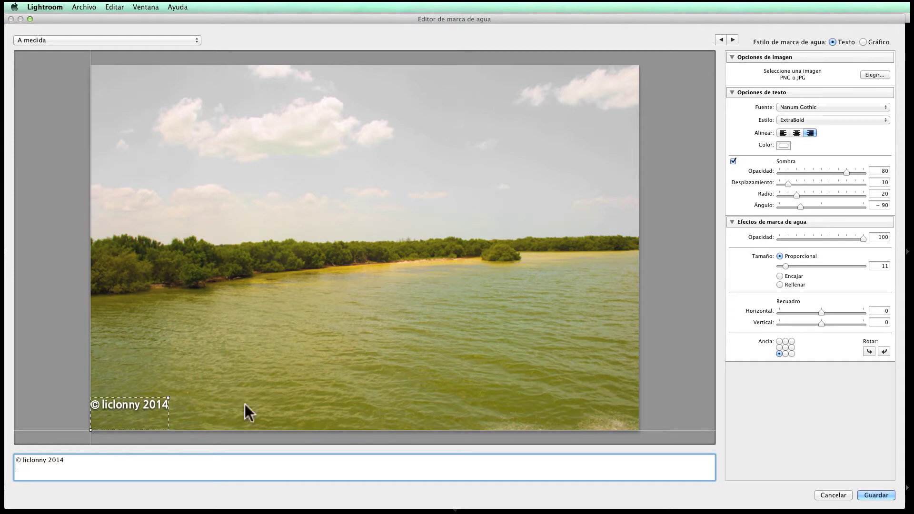
key(BackSpace)
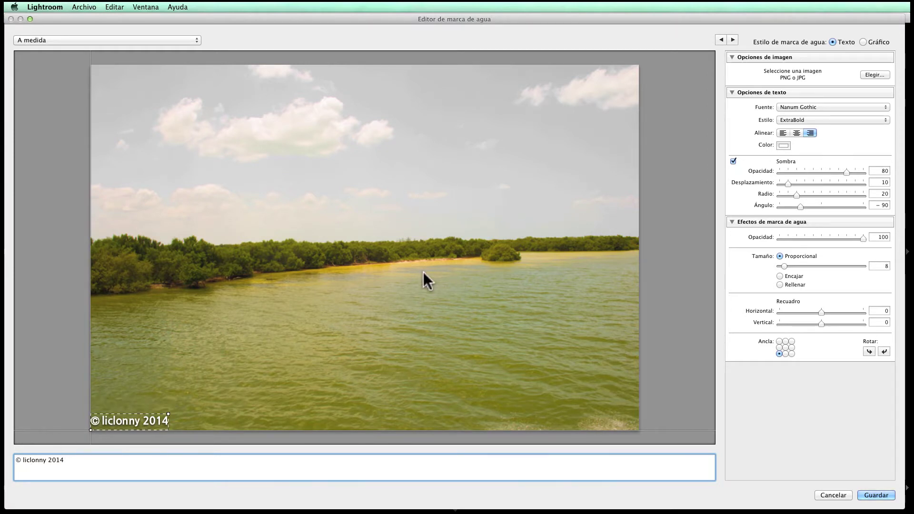
Step: Try black, red, yellow, blue and pink for the watermark text, then settle on white
click(782, 146)
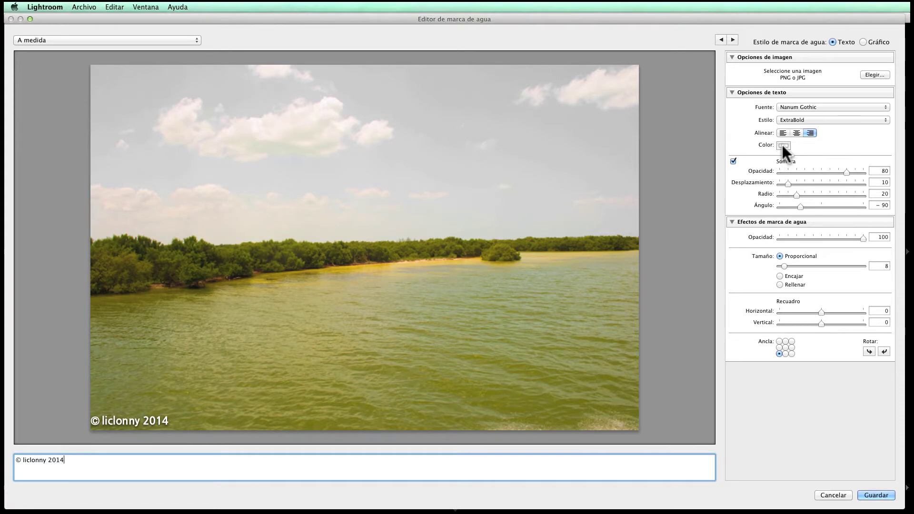
click(783, 145)
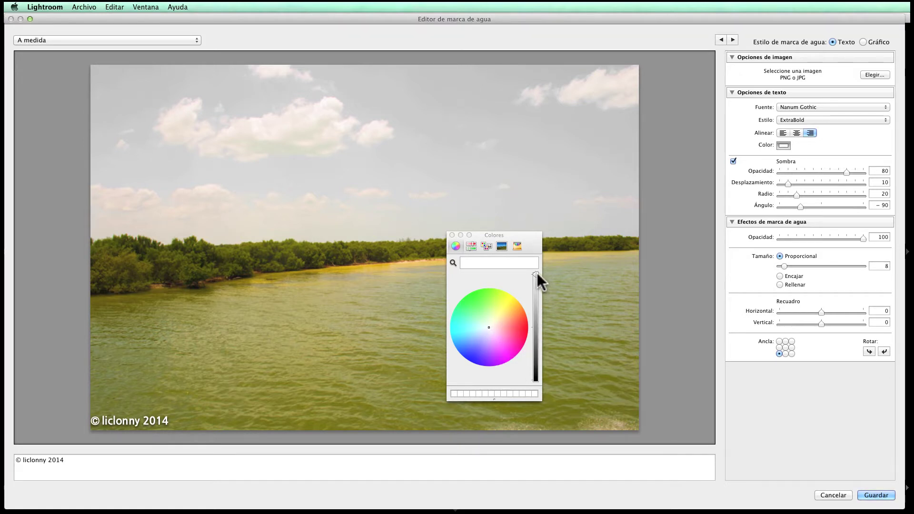
drag(537, 274, 527, 418)
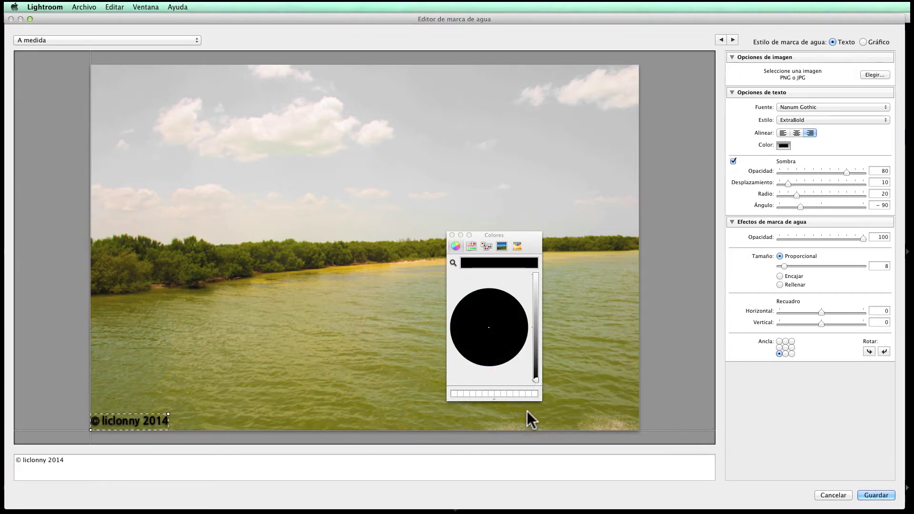
drag(535, 381, 535, 275)
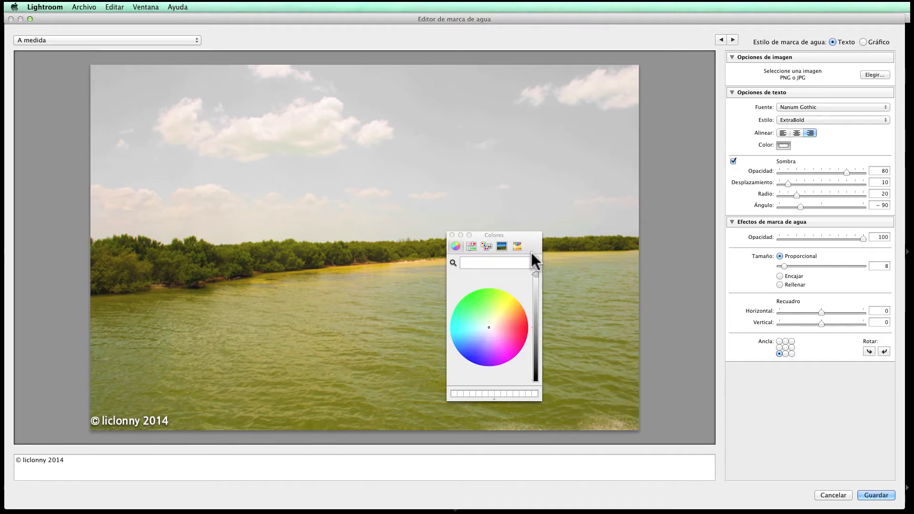
click(523, 327)
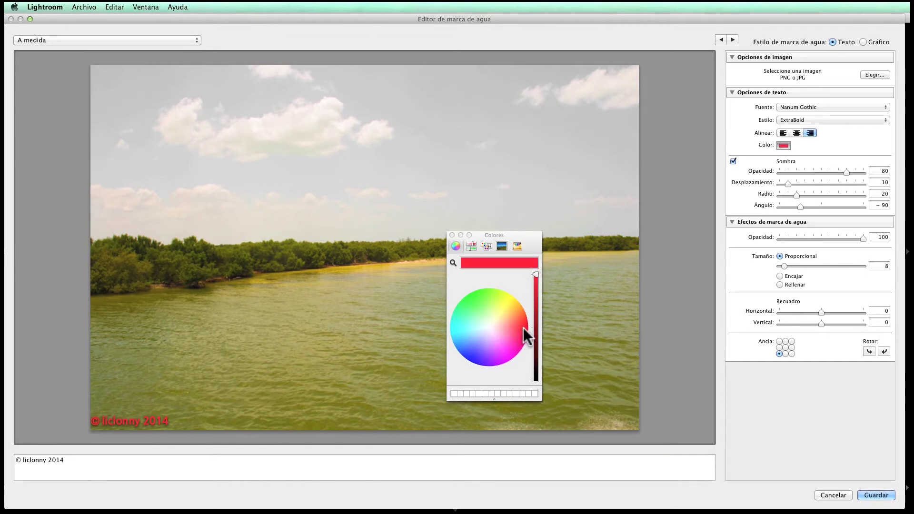
click(501, 306)
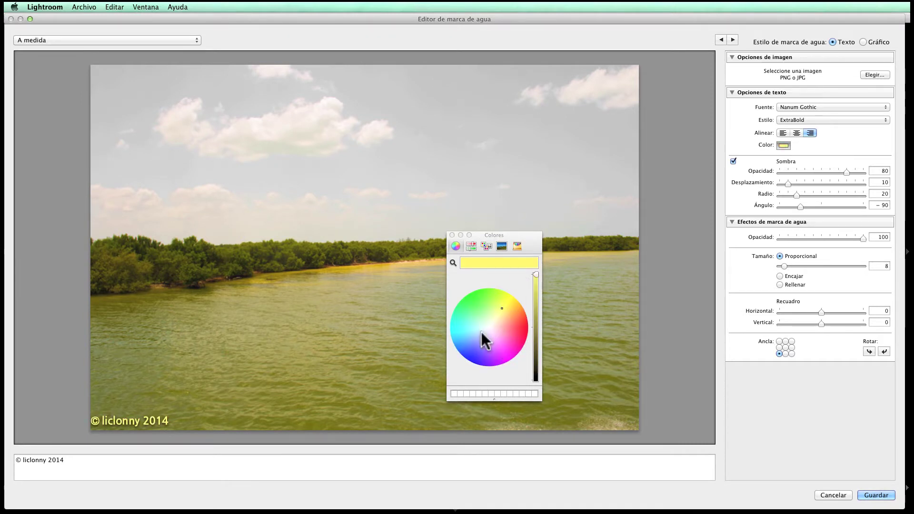
click(473, 346)
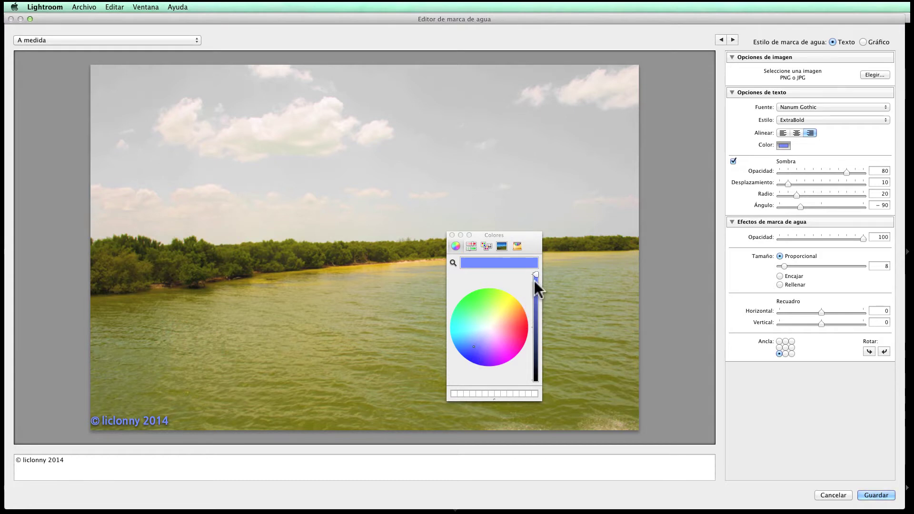
click(497, 325)
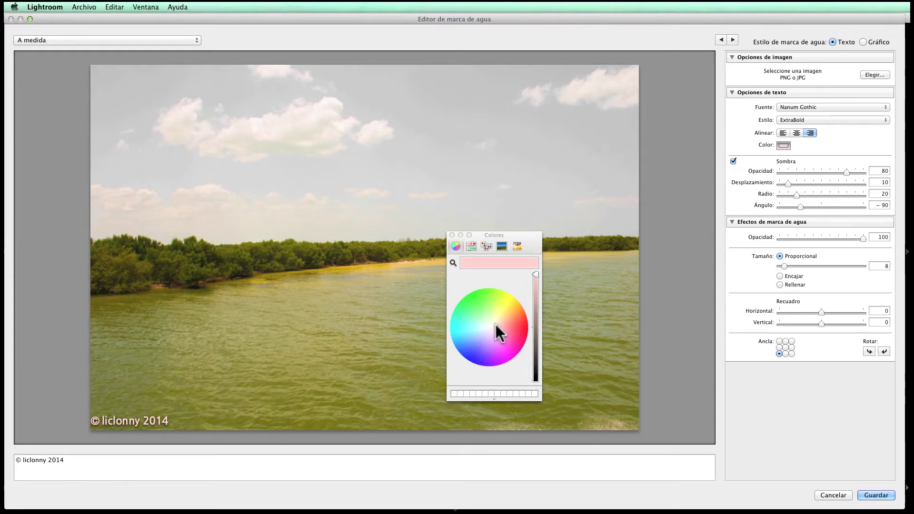
click(489, 325)
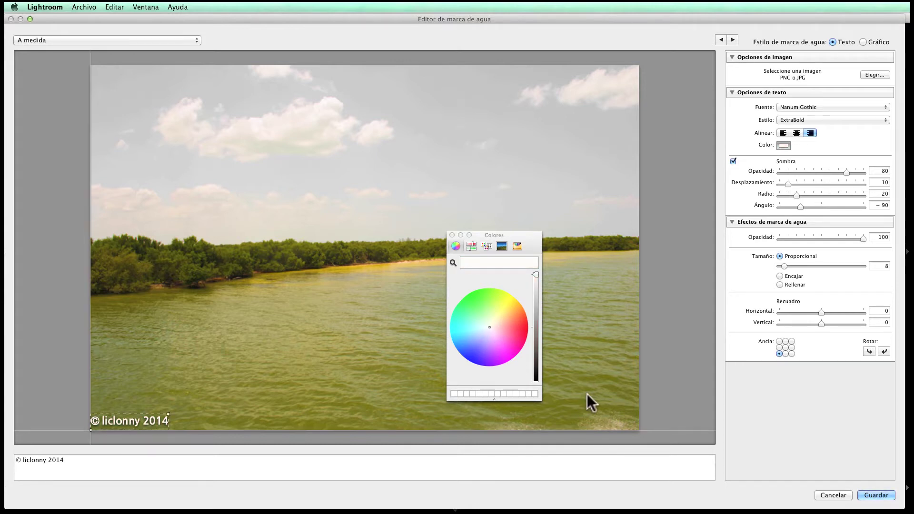
Step: Close the colour picker and switch the watermark size from Fit to Fill
click(451, 235)
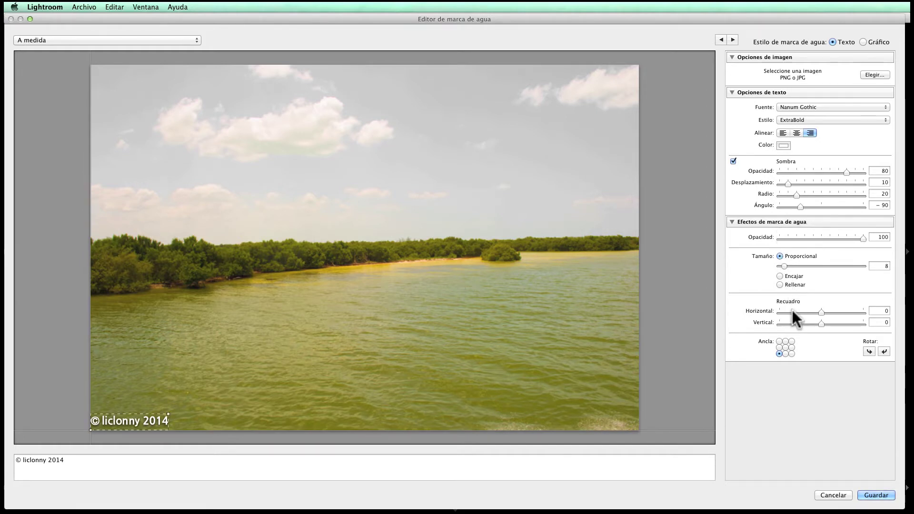
click(779, 276)
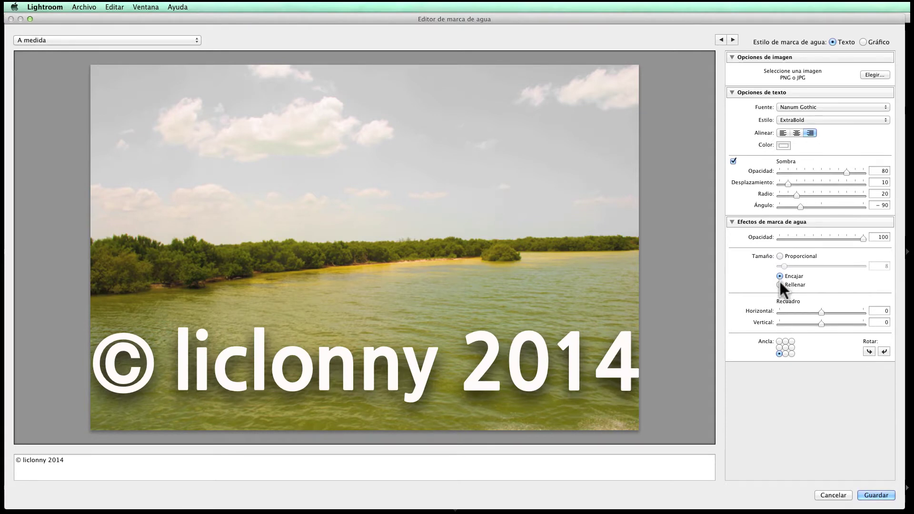
click(780, 284)
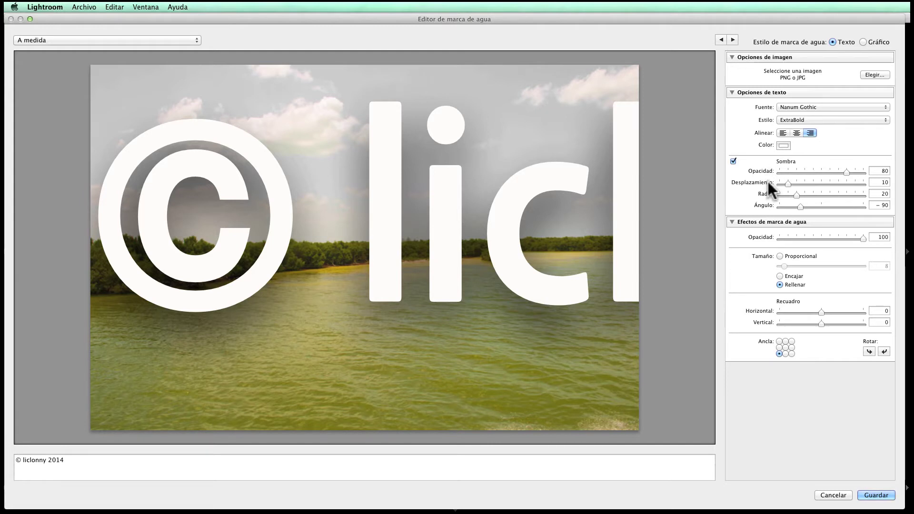
Step: Lower shadow opacity slightly, set shadow offset to 3, and fade the watermark to opacity 8
mouse_move(844, 171)
mouse_down()
mouse_move(776, 172)
mouse_move(863, 174)
mouse_move(843, 175)
mouse_up()
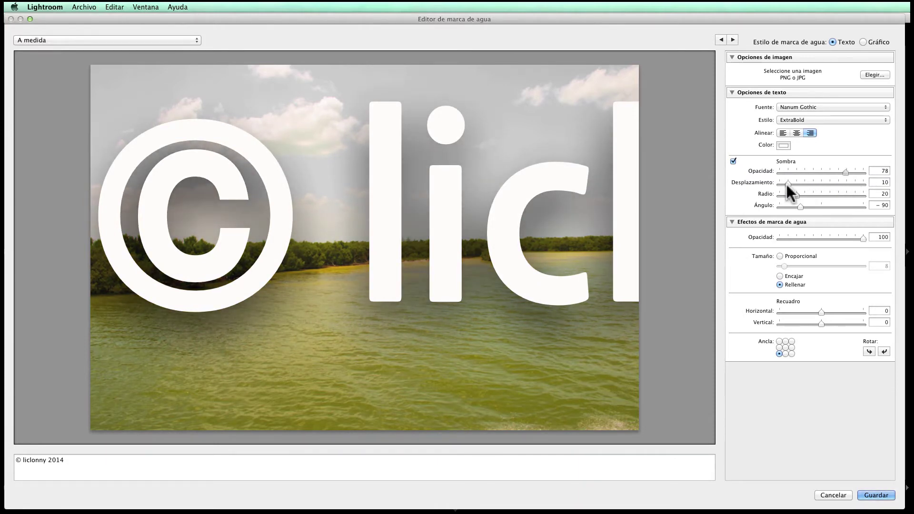
mouse_move(789, 183)
mouse_down()
mouse_move(823, 192)
mouse_move(776, 192)
mouse_move(812, 206)
mouse_move(790, 205)
mouse_move(801, 207)
mouse_up()
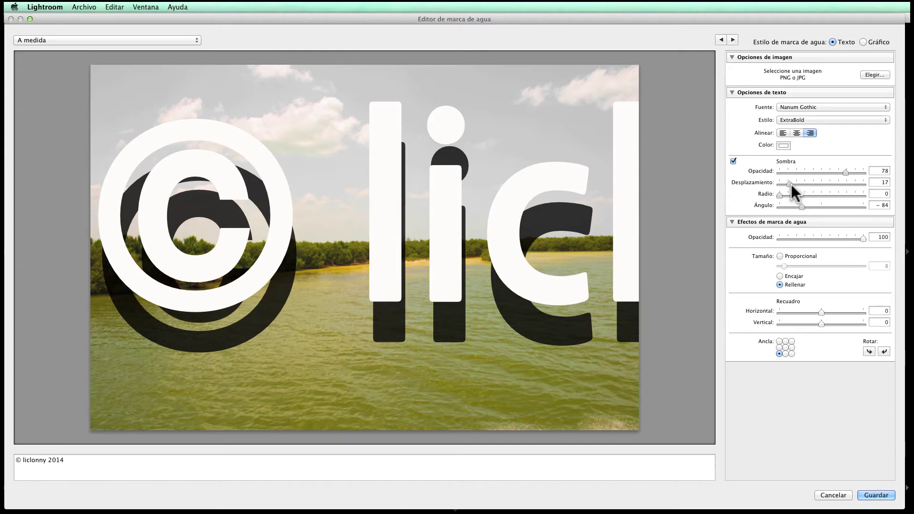
drag(791, 184, 780, 185)
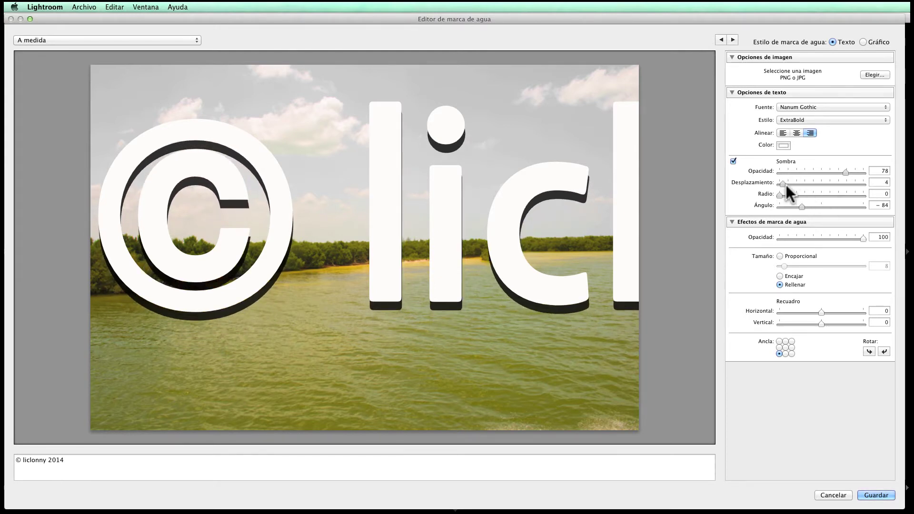
drag(786, 184, 781, 184)
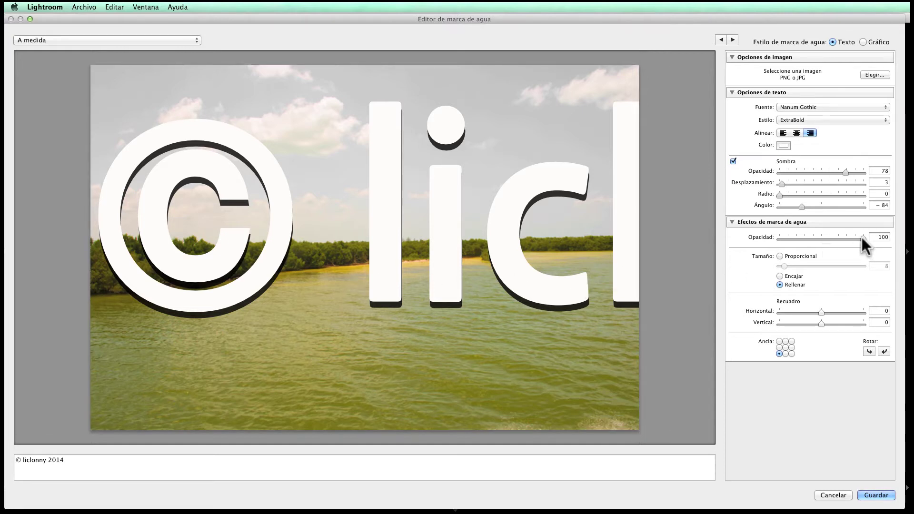
drag(861, 239, 784, 241)
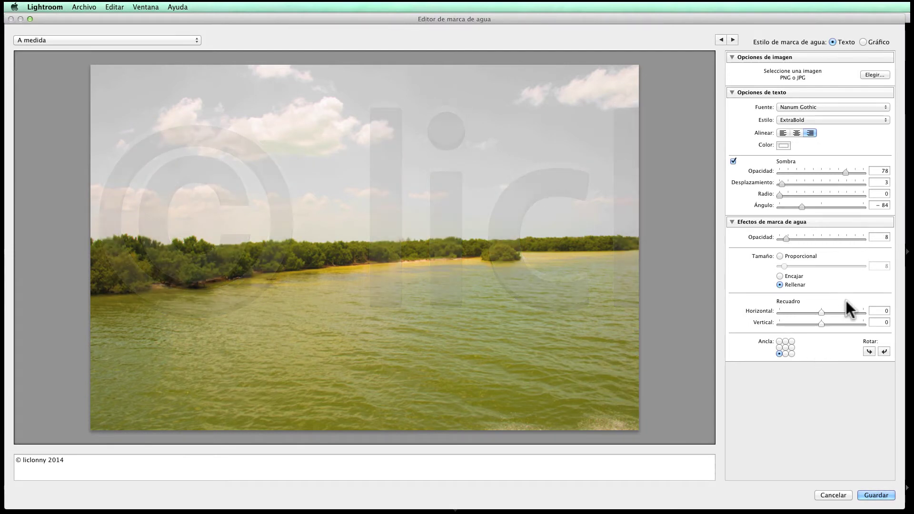
Step: Return the watermark to small proportional size, with shadow opacity 99 and watermark opacity 100
click(779, 276)
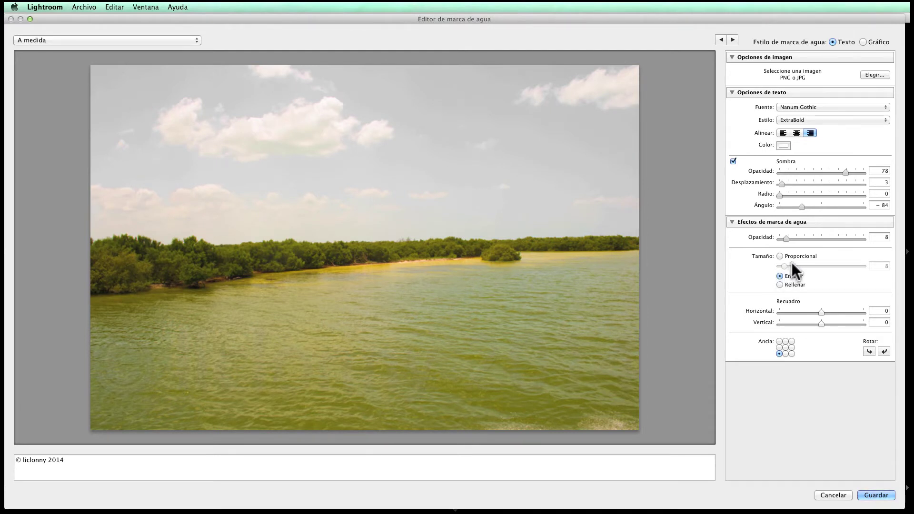
drag(787, 239, 809, 239)
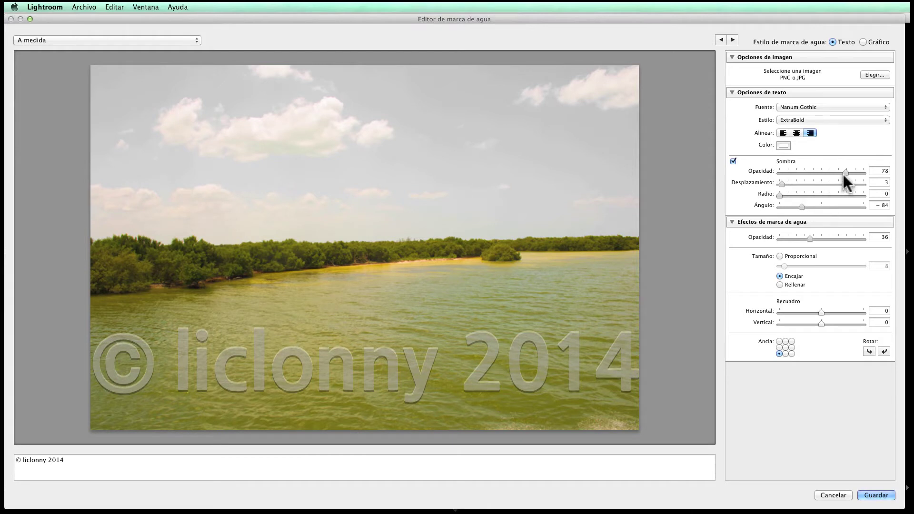
drag(844, 173, 871, 171)
click(779, 257)
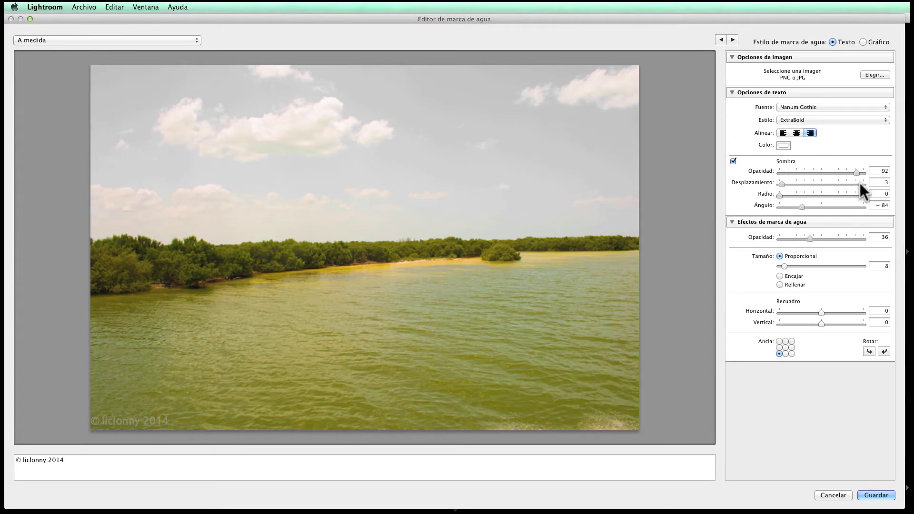
mouse_move(856, 172)
mouse_down()
mouse_move(870, 172)
mouse_move(771, 176)
mouse_up()
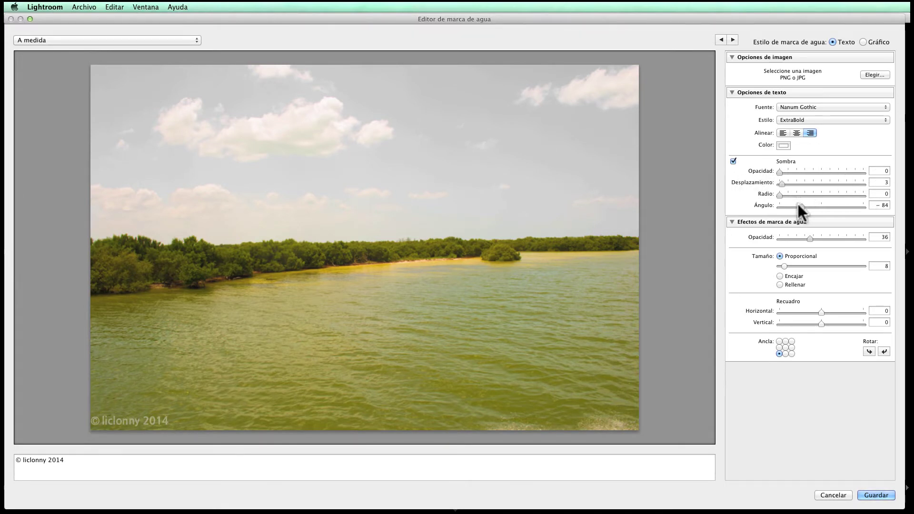
drag(779, 171, 844, 172)
drag(809, 239, 890, 247)
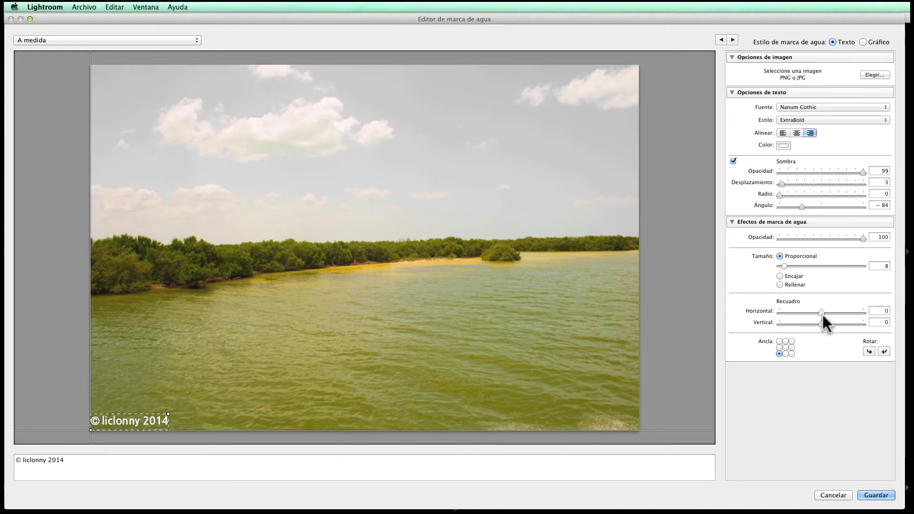
Step: Set the watermark's horizontal and vertical insets both to 1
drag(821, 313, 869, 317)
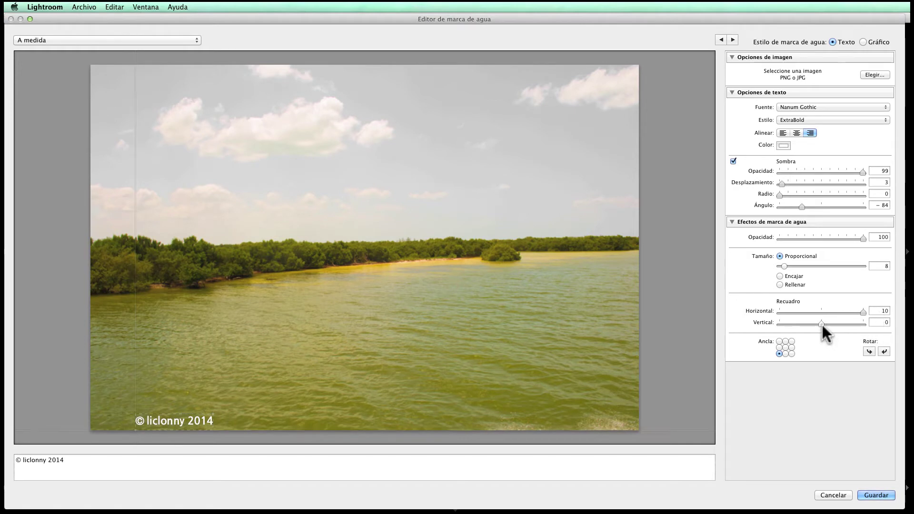
drag(822, 325, 877, 327)
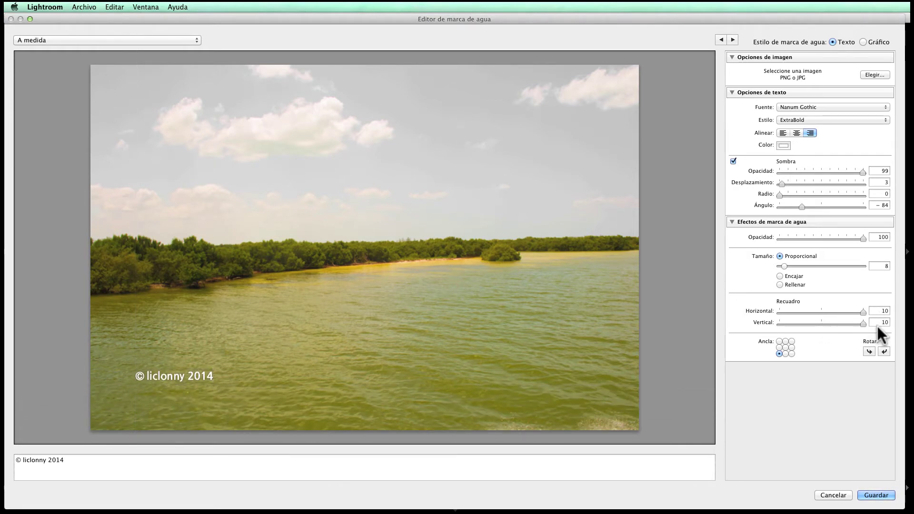
mouse_move(862, 324)
mouse_down()
mouse_move(820, 324)
mouse_move(819, 313)
mouse_up()
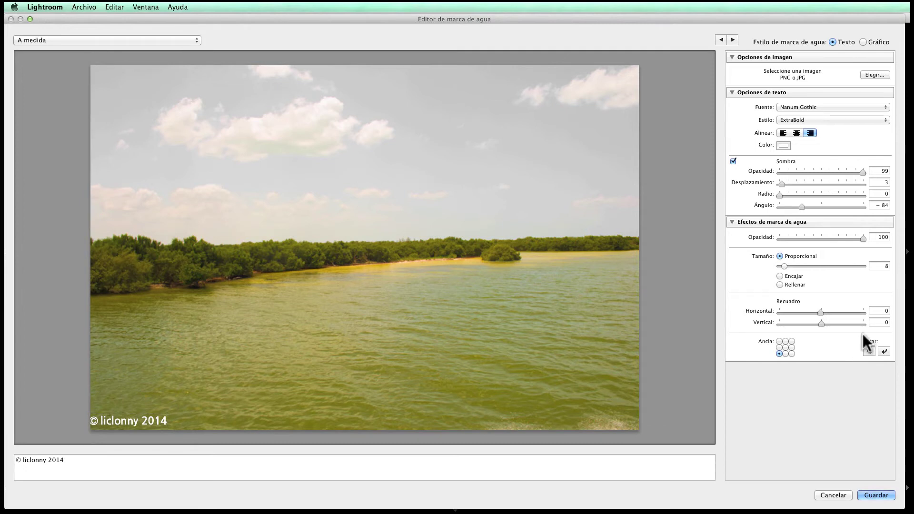
drag(818, 313, 823, 324)
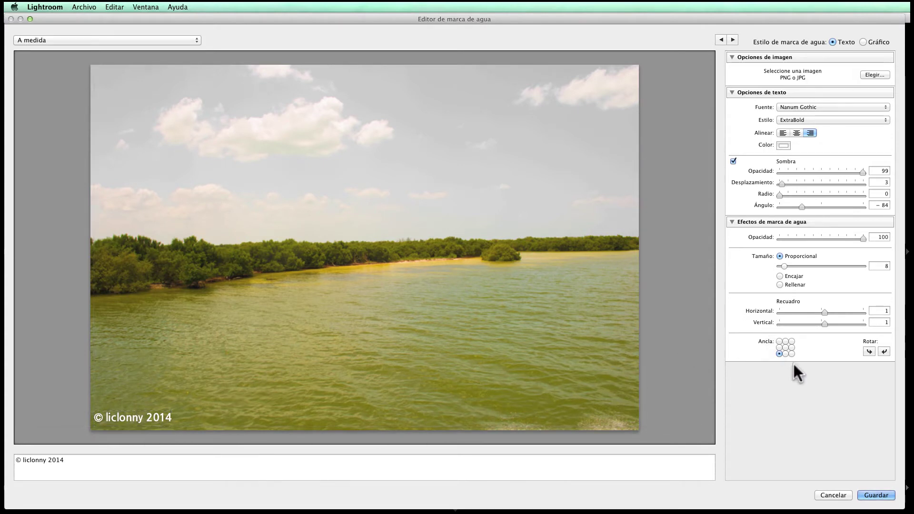
Step: Anchor the watermark top-left with shadow offset 5 and angle −55, back at proportional size
click(778, 339)
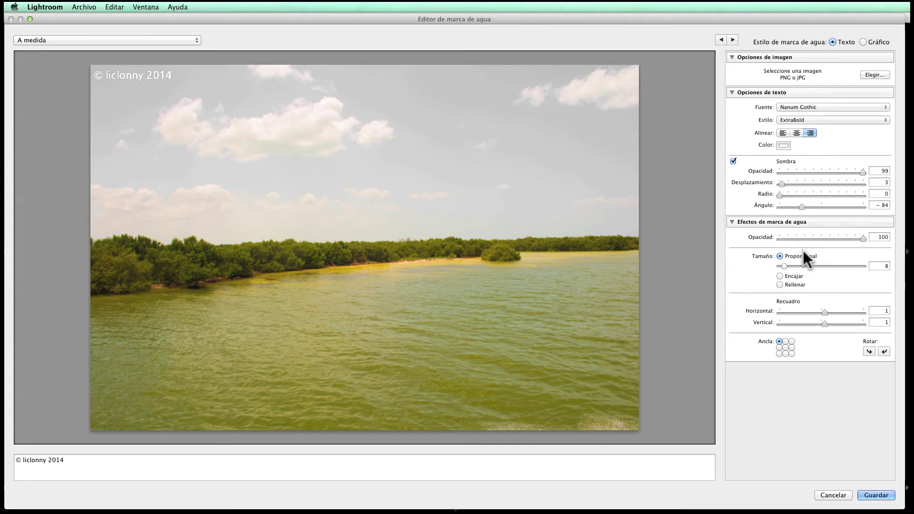
click(779, 284)
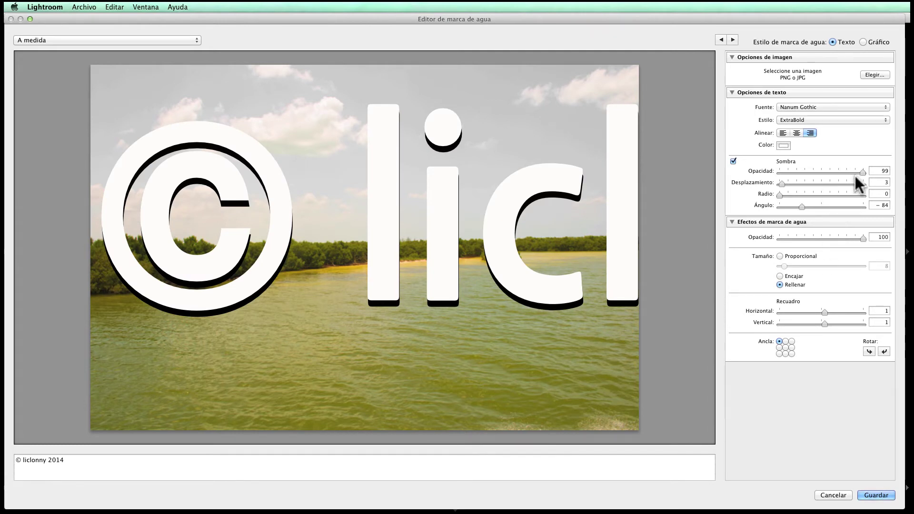
mouse_move(861, 172)
mouse_down()
mouse_move(827, 172)
mouse_move(878, 172)
mouse_up()
drag(779, 183, 781, 183)
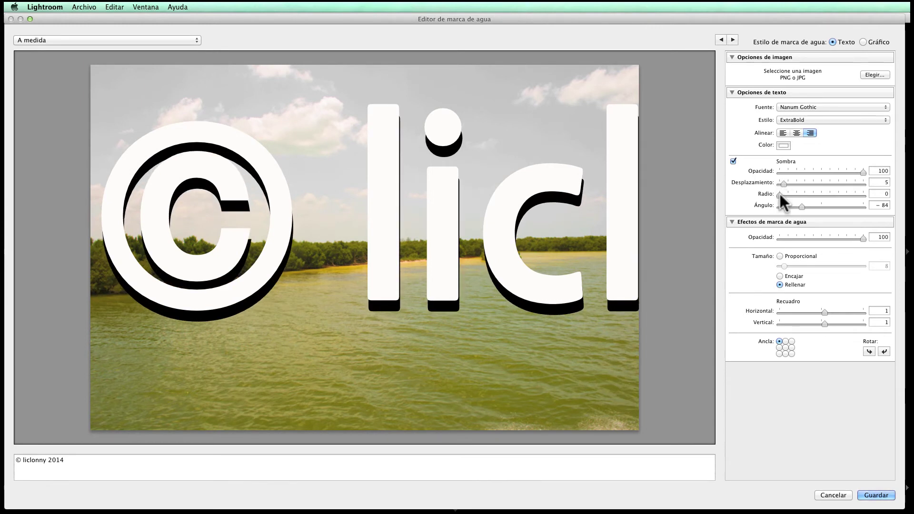
drag(780, 193, 809, 207)
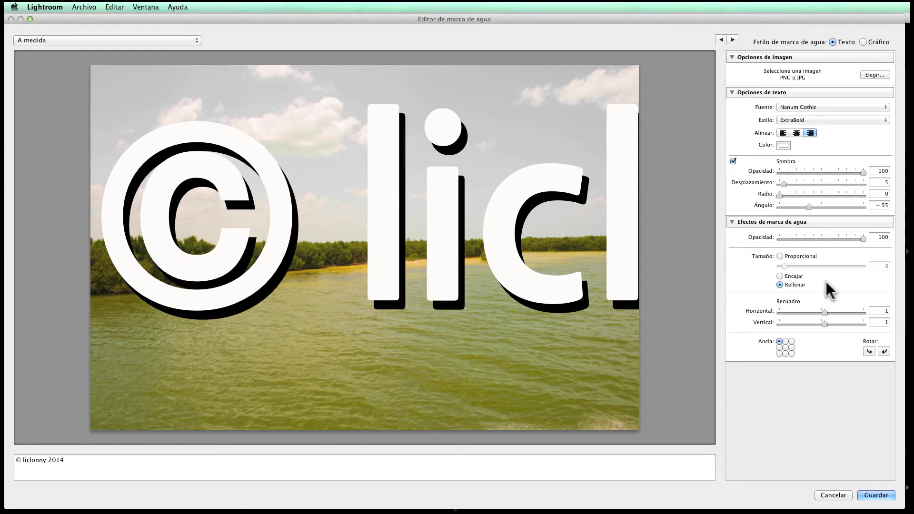
click(779, 256)
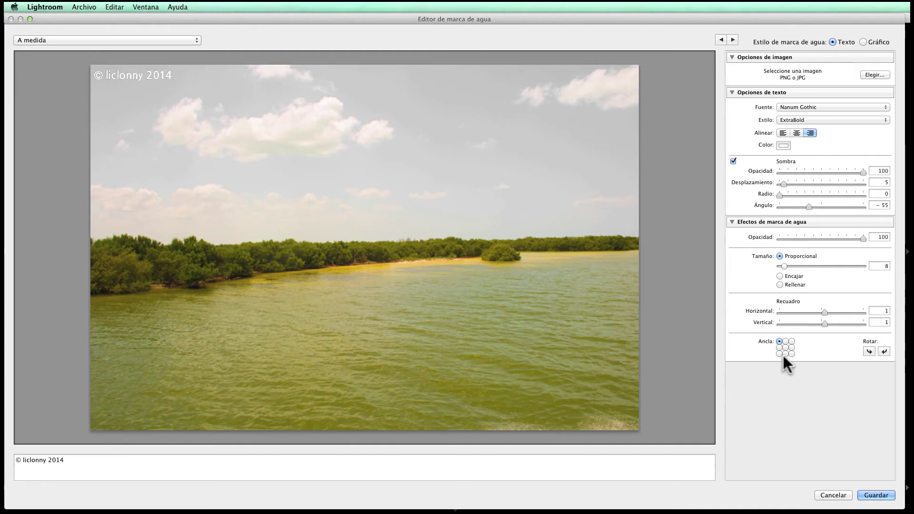
Step: Try the top-right, right-middle, bottom-right and bottom-center anchors, settling on bottom-left
click(789, 342)
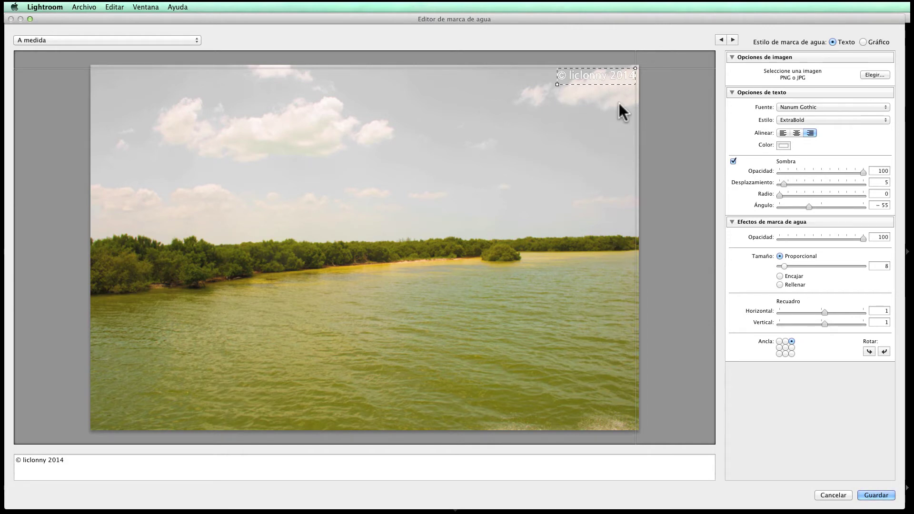
click(792, 348)
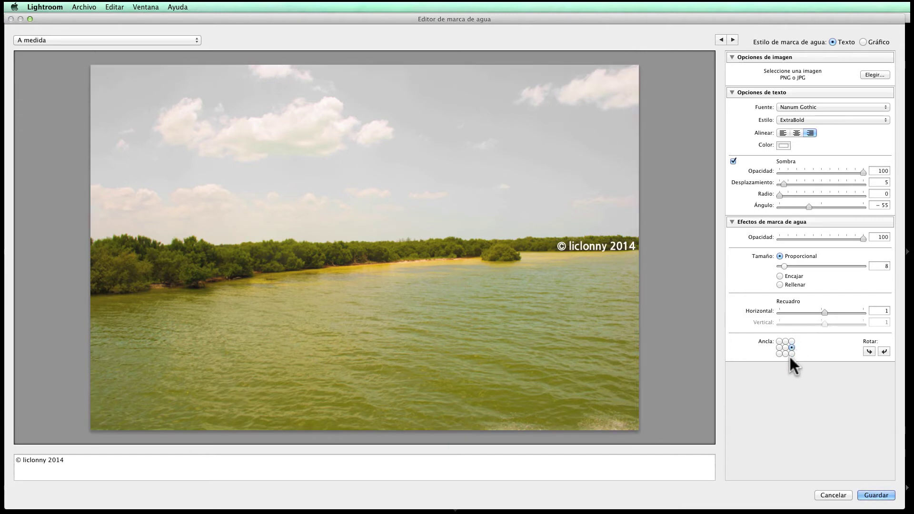
click(792, 354)
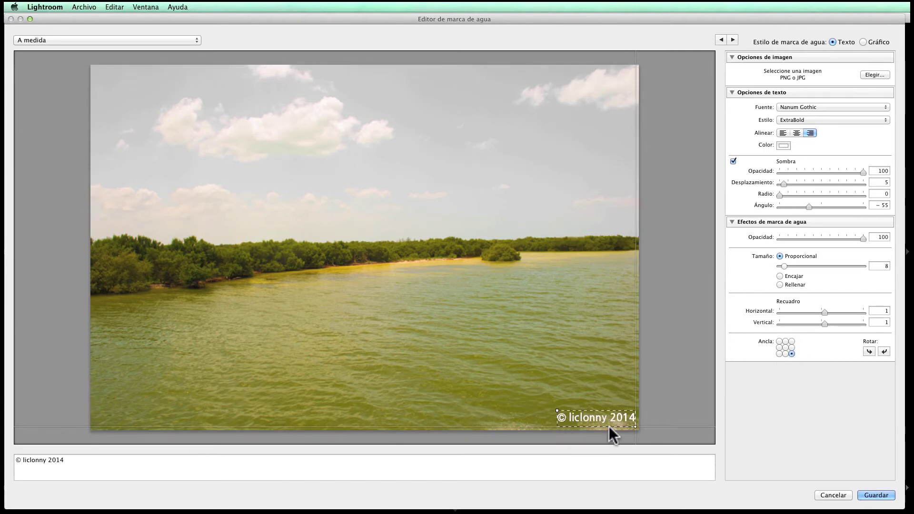
click(778, 354)
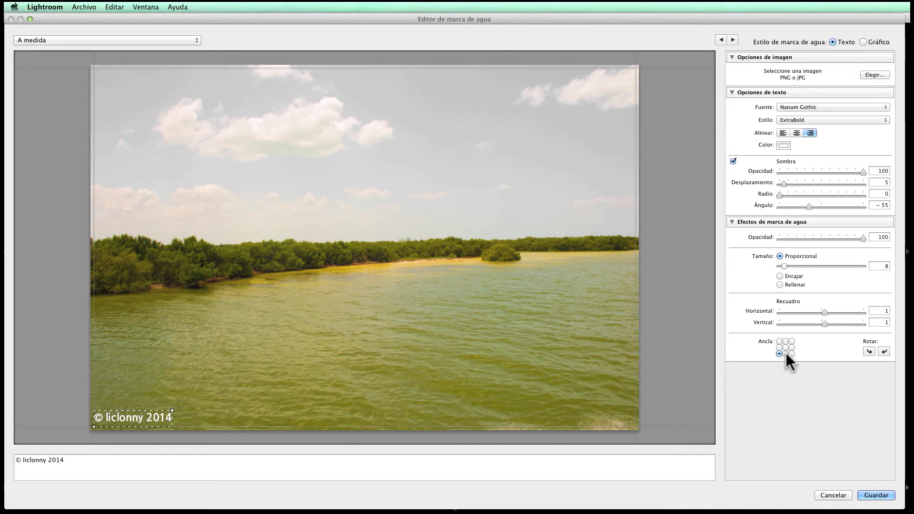
click(785, 352)
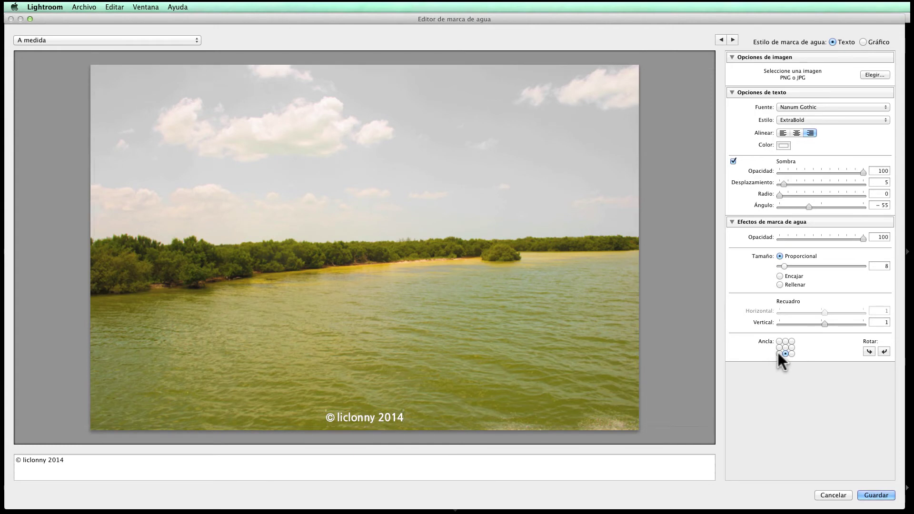
click(779, 353)
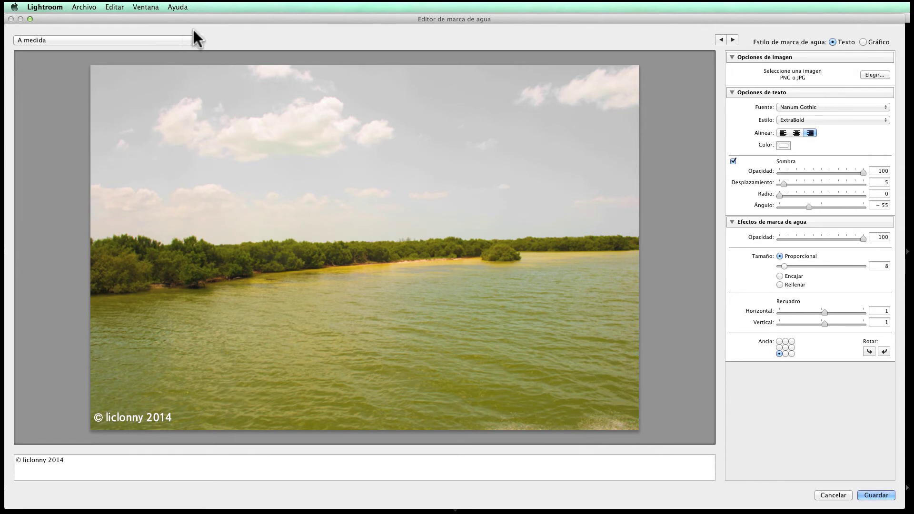
Step: Show the watermark preset list in the Watermark Editor
click(110, 40)
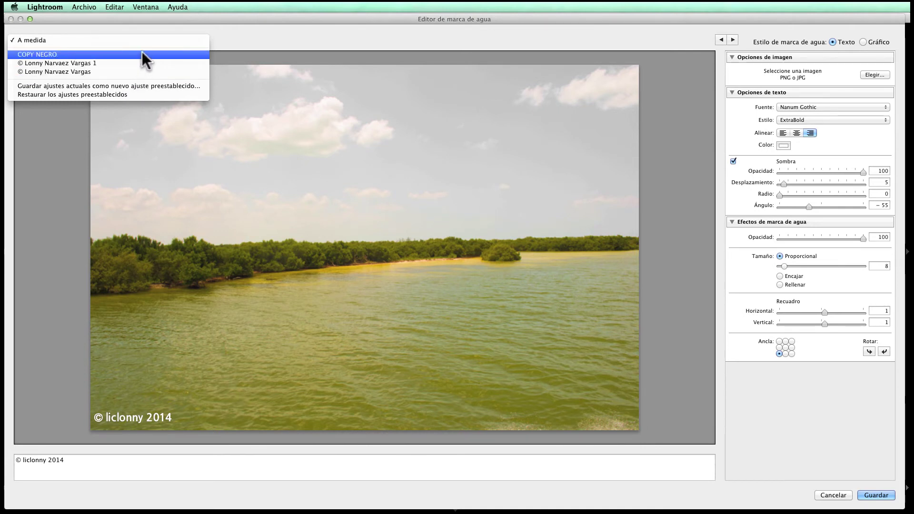
Step: Create a new watermark preset from current settings named '© liclonny 2014 texto blanco'
click(160, 84)
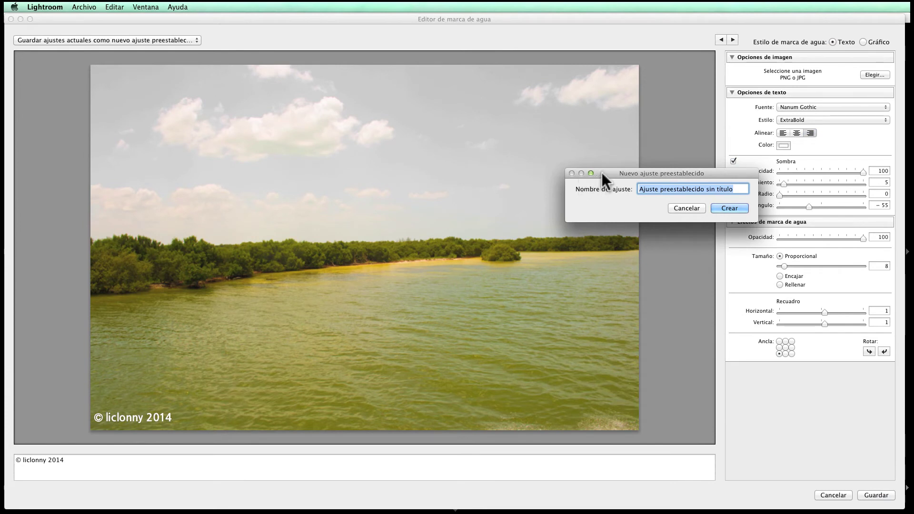
drag(602, 172, 403, 179)
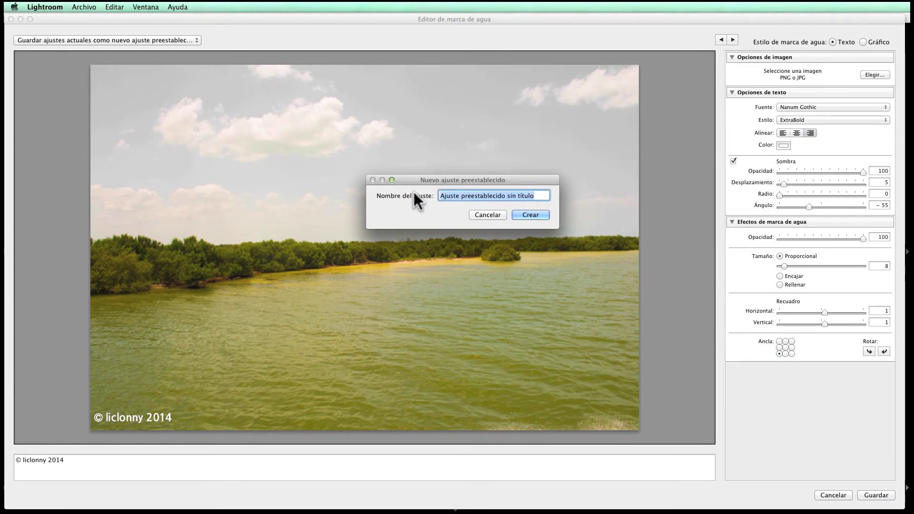
text(Co)
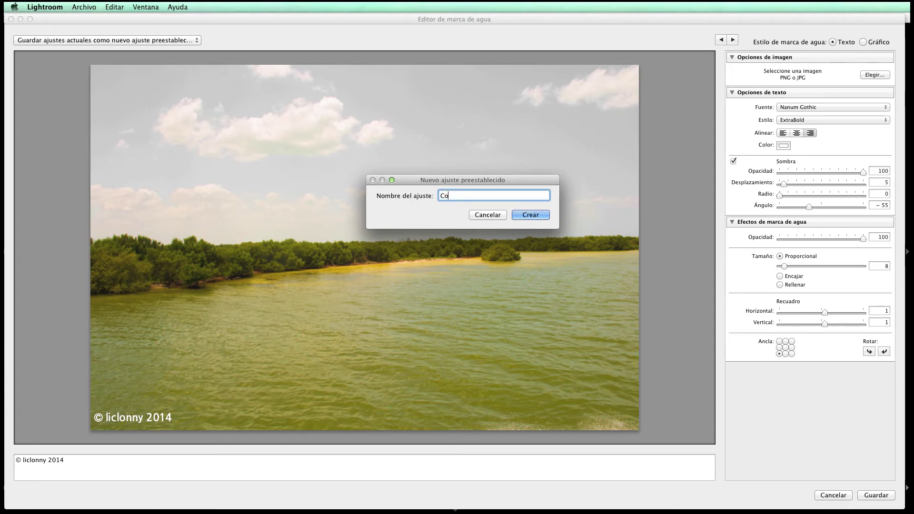
key(BackSpace)
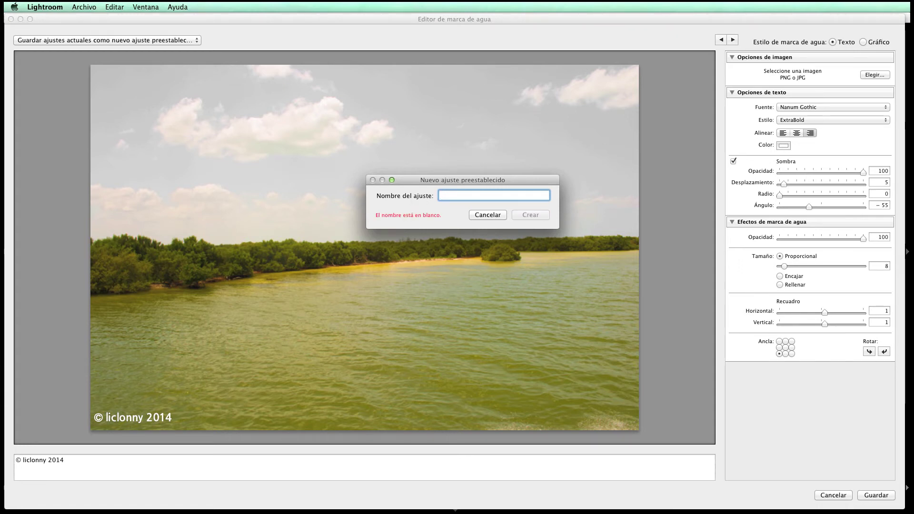
text(C)
key(BackSpace)
text(© )
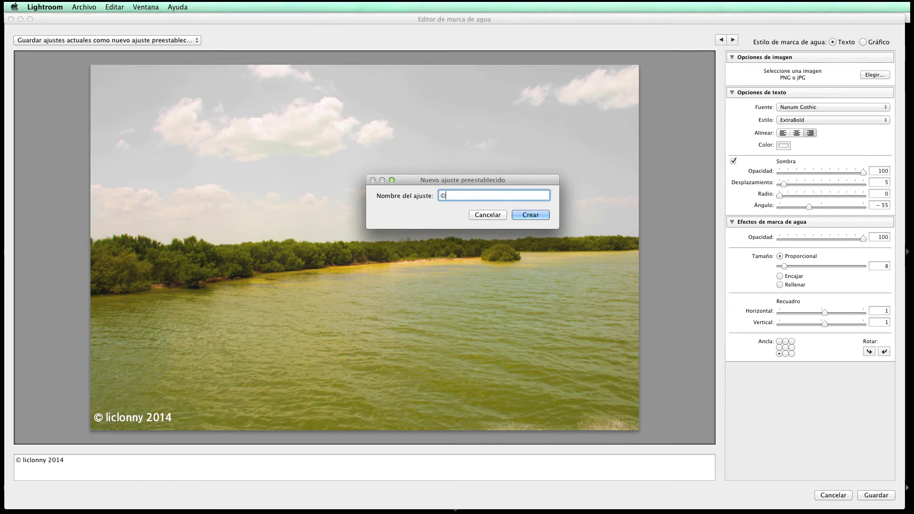
text(li)
text(clonny)
text( 201)
text(4/)
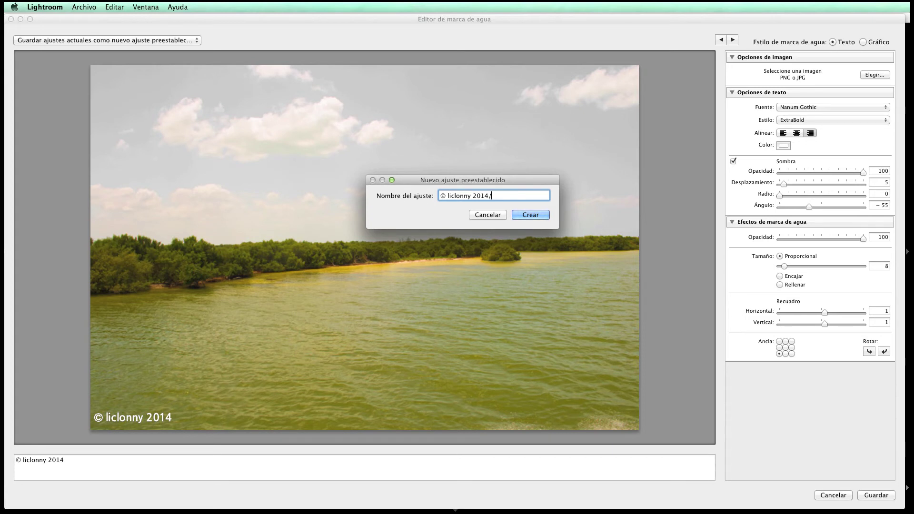
key(BackSpace)
text(T)
key(BackSpace)
text(text)
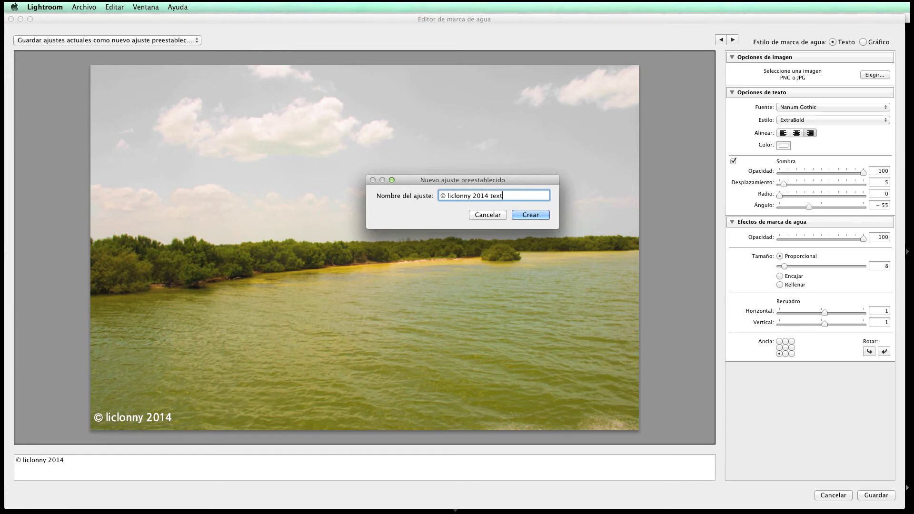
text(o)
text( blanco)
click(539, 214)
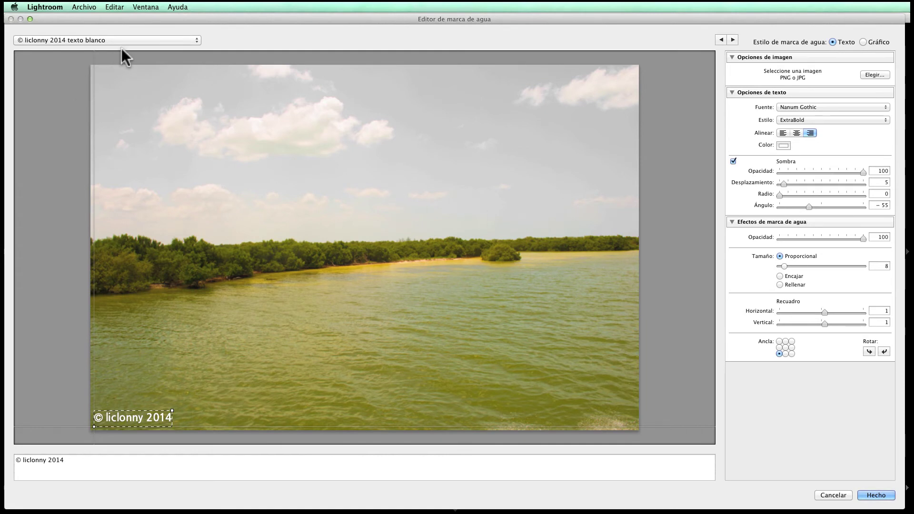
click(110, 40)
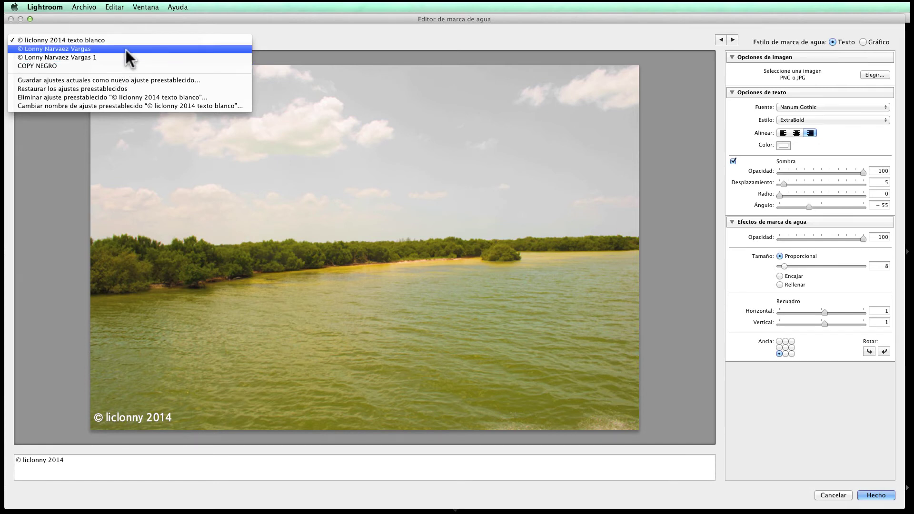
click(126, 50)
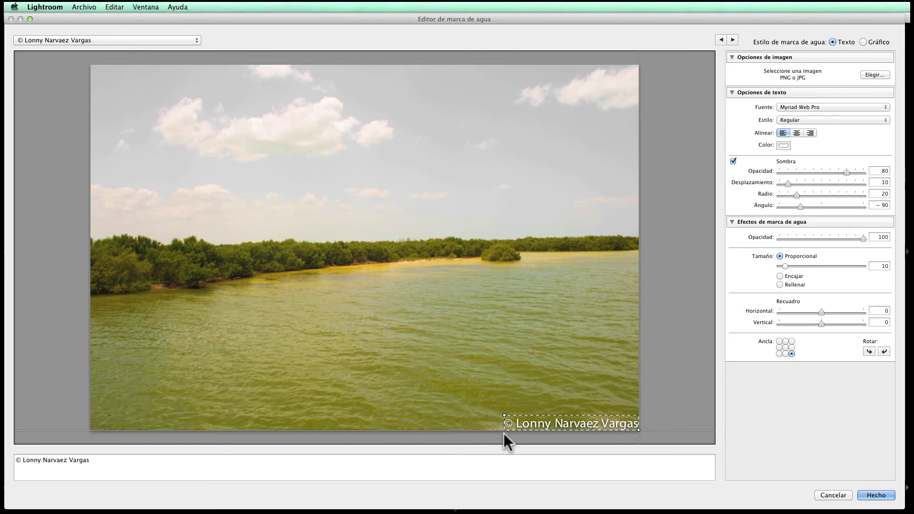
click(131, 41)
click(130, 47)
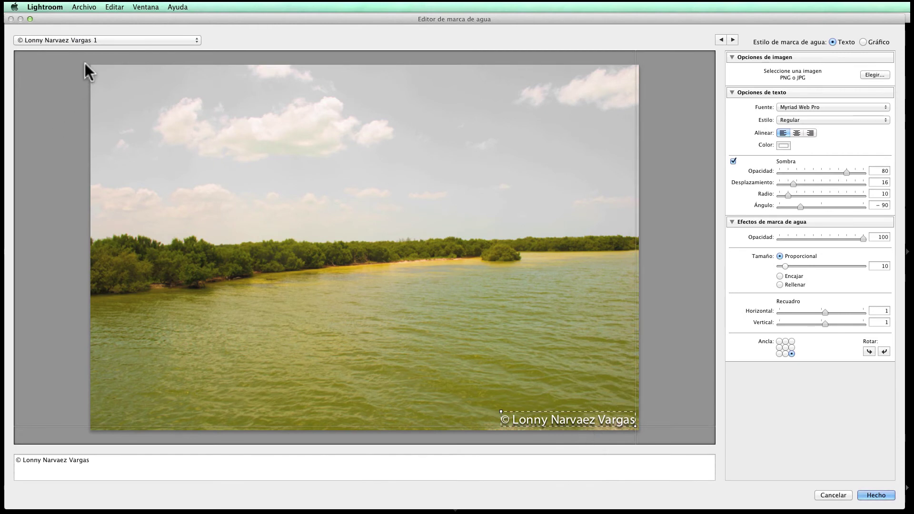
click(96, 38)
click(98, 47)
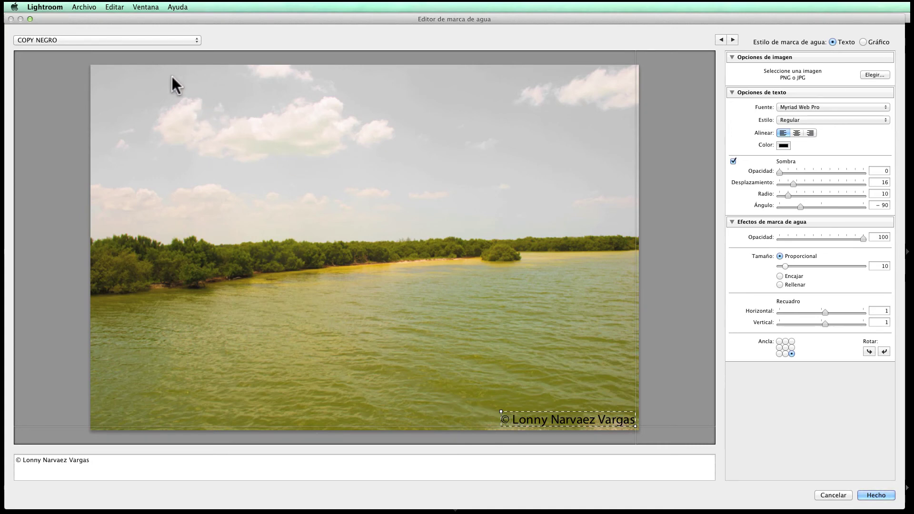
click(125, 41)
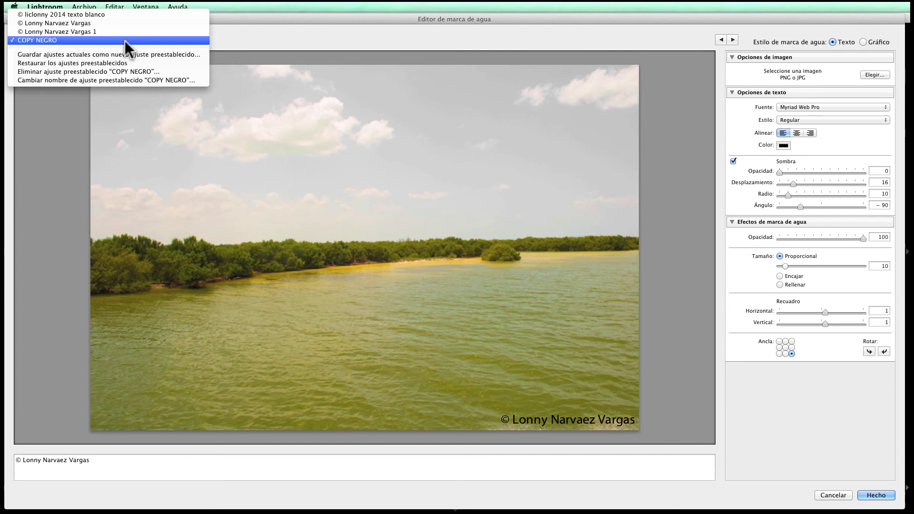
click(126, 14)
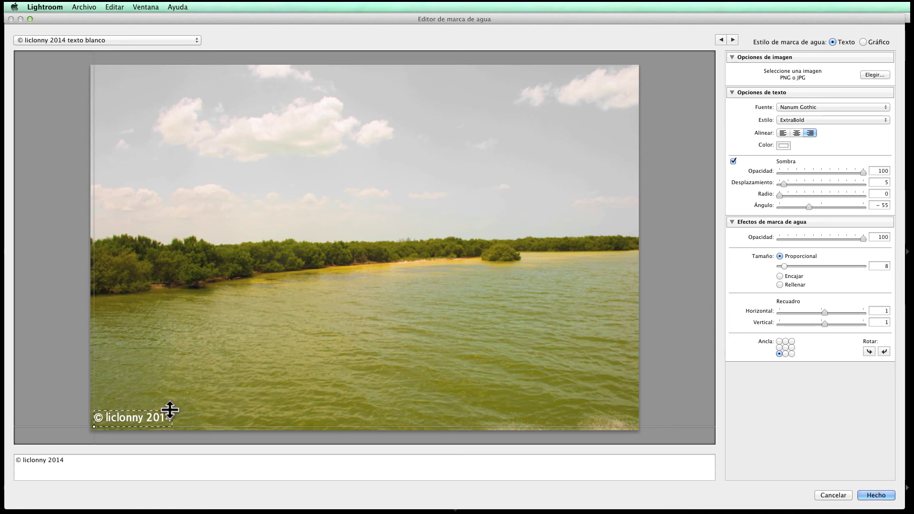
Step: Enlarge the watermark to size 30 and anchor it at the photo's left middle
drag(169, 409, 389, 365)
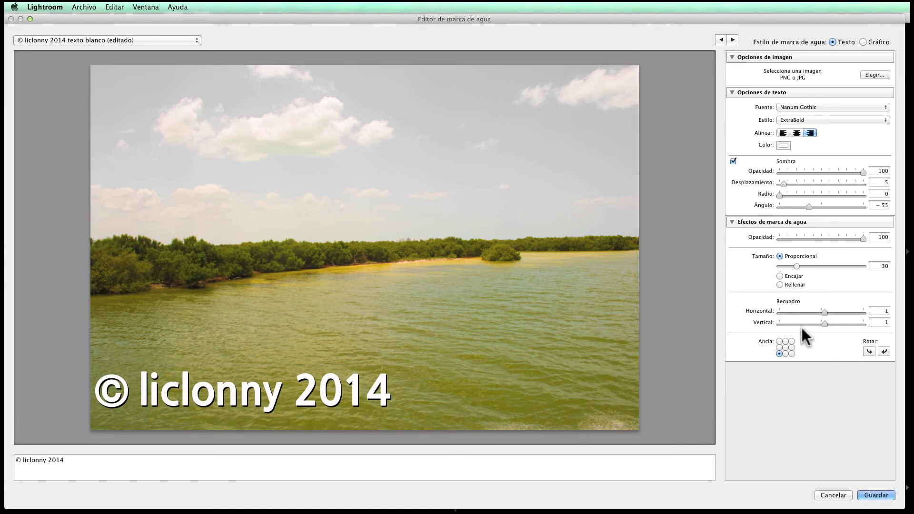
click(785, 347)
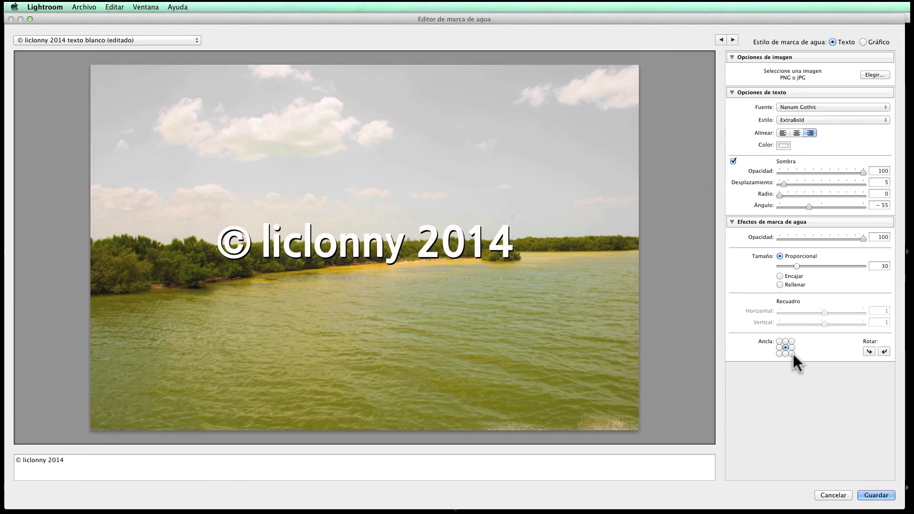
click(792, 353)
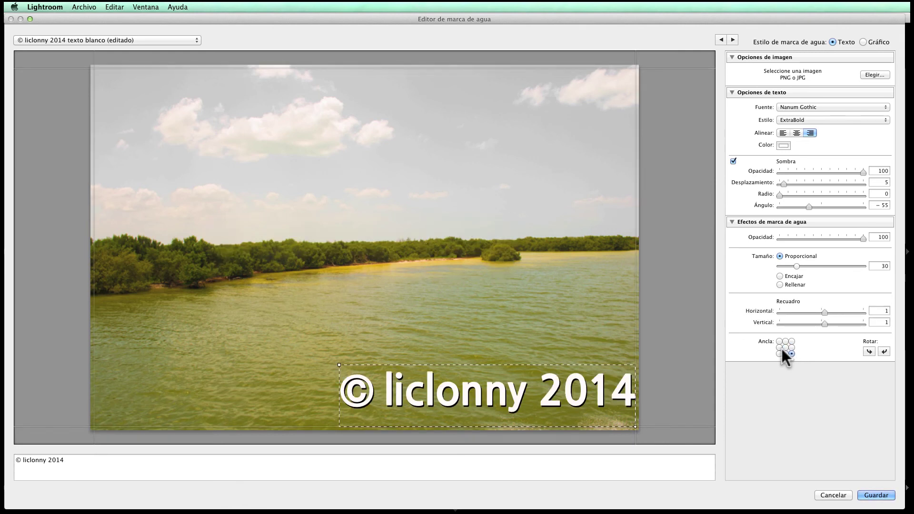
click(779, 348)
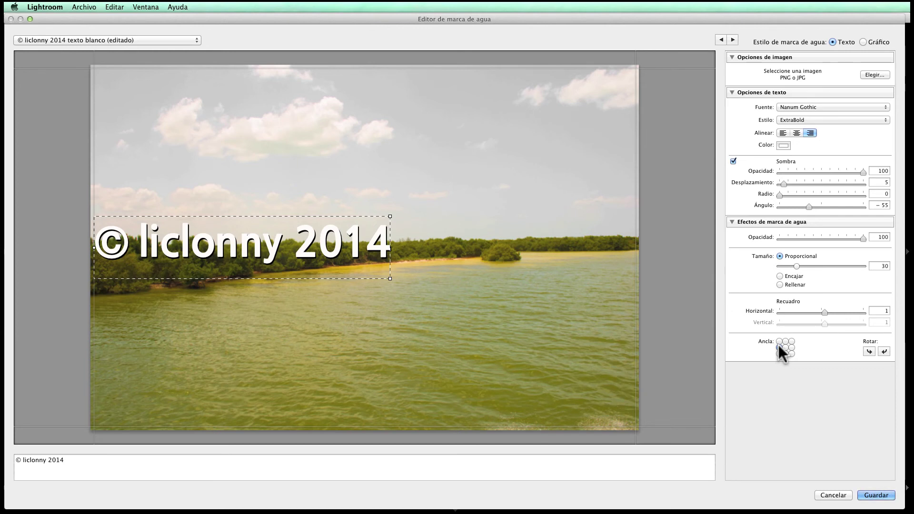
Step: Rotate the watermark through a full turn back to horizontal, then select and deselect its text
click(883, 351)
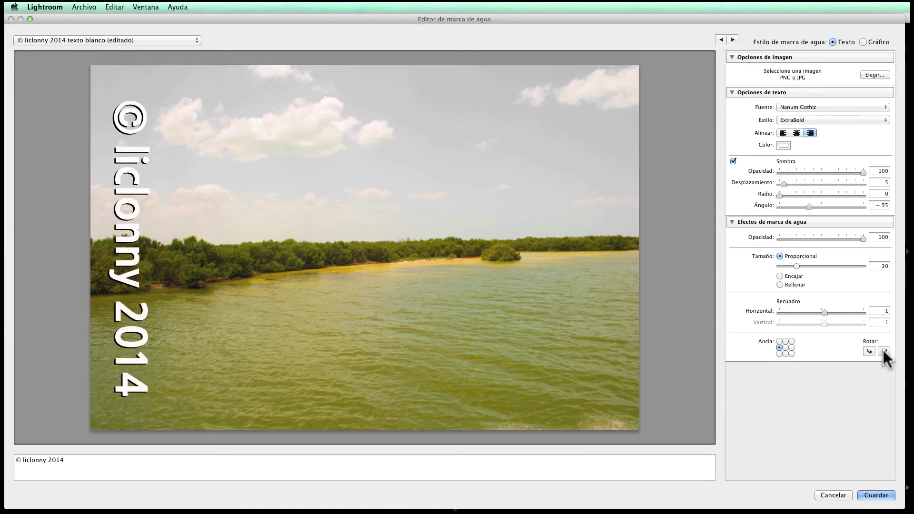
click(883, 351)
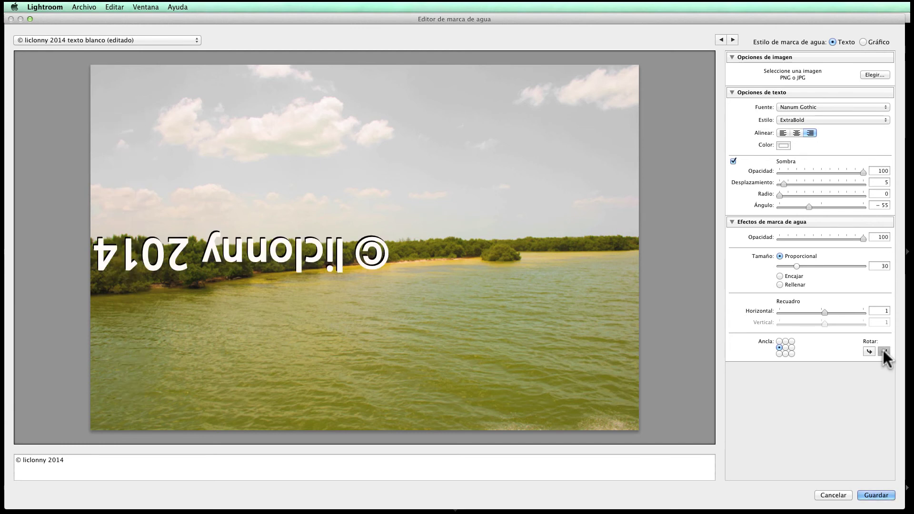
click(883, 351)
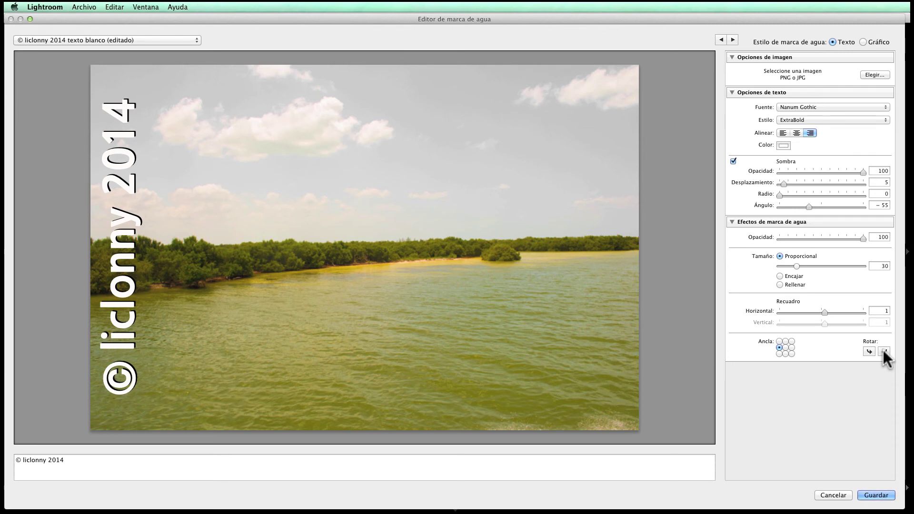
click(884, 351)
click(67, 461)
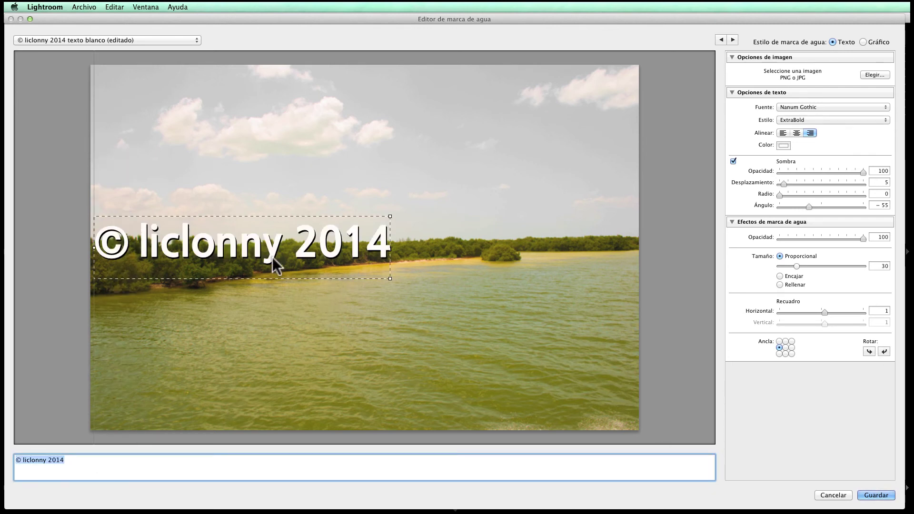
click(235, 238)
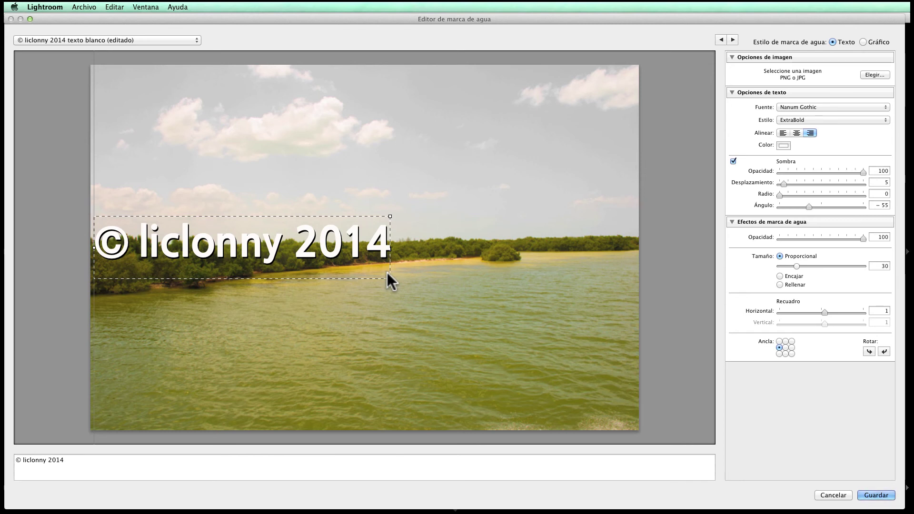
Step: Add two blank lines above '© liclonny 2014' and shrink the watermark to size 38
click(16, 459)
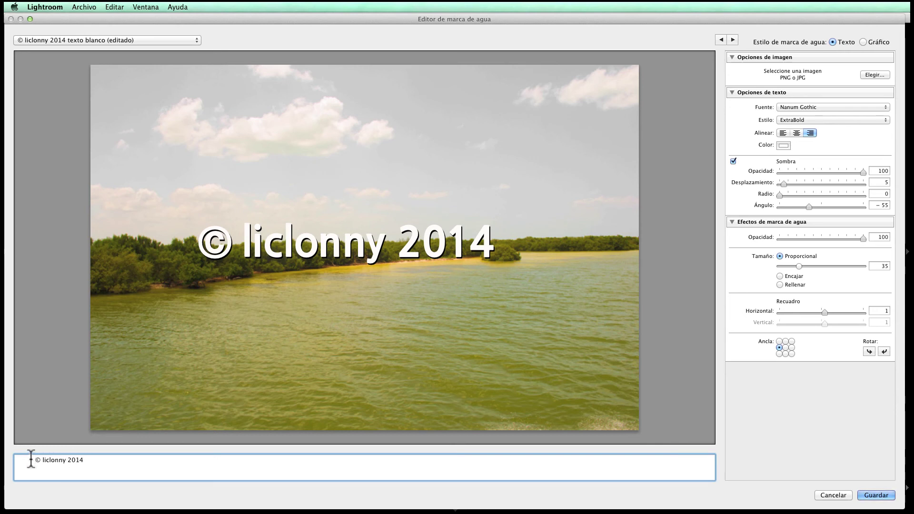
key(BackSpace)
key(BackSpace)
key(BackSpace)
key(BackSpace)
key(BackSpace)
key(BackSpace)
key(Return)
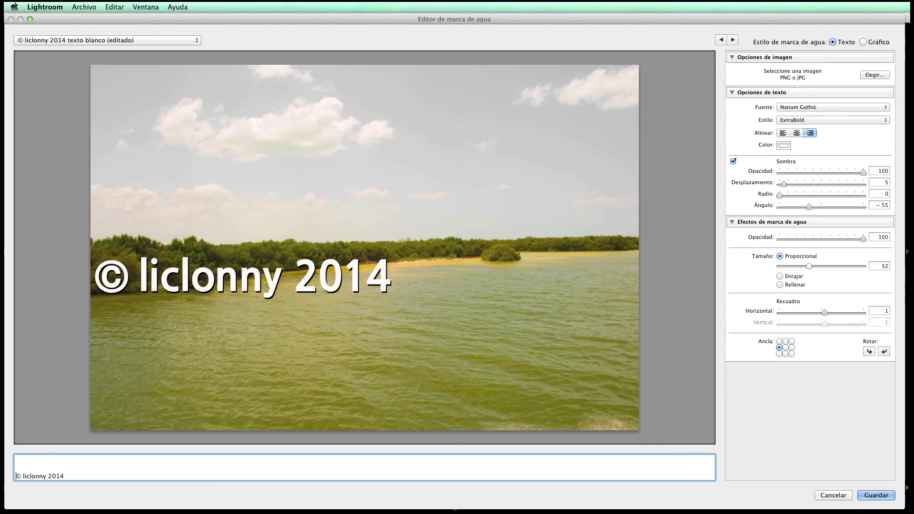
key(Return)
key(Return)
key(Return)
key(Return)
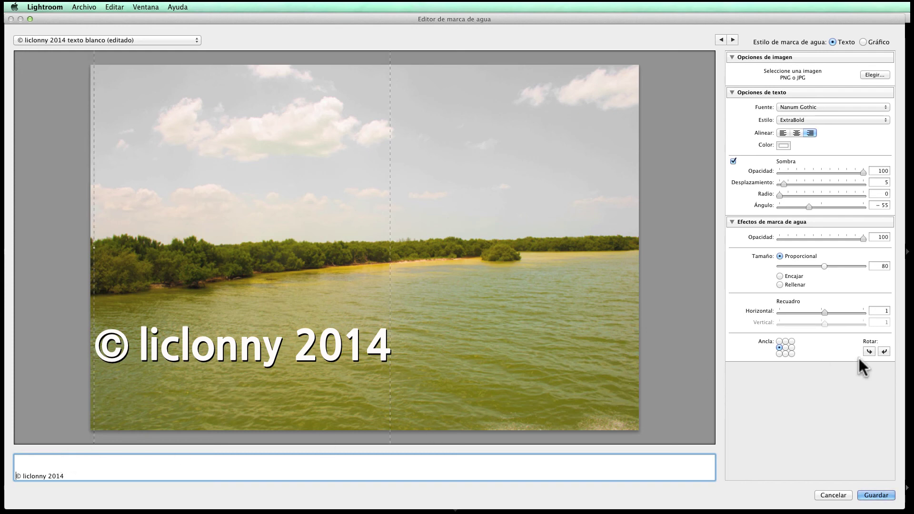
drag(823, 266, 800, 266)
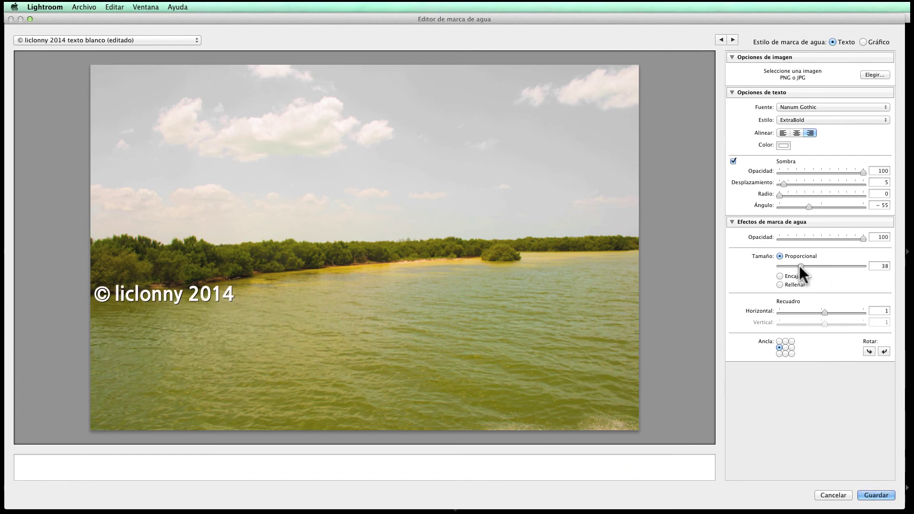
Step: Apply the full-name preset, then reload the saved '© liclonny 2014 texto blanco' preset
click(161, 40)
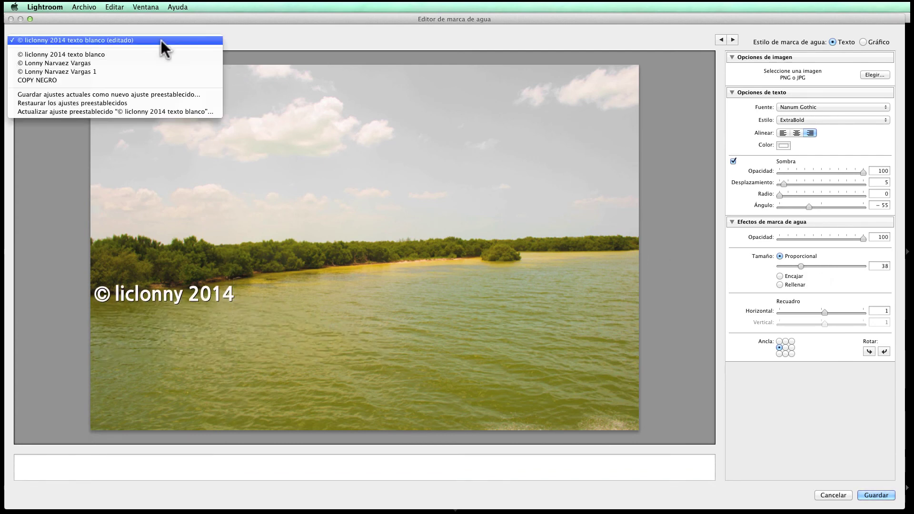
click(162, 65)
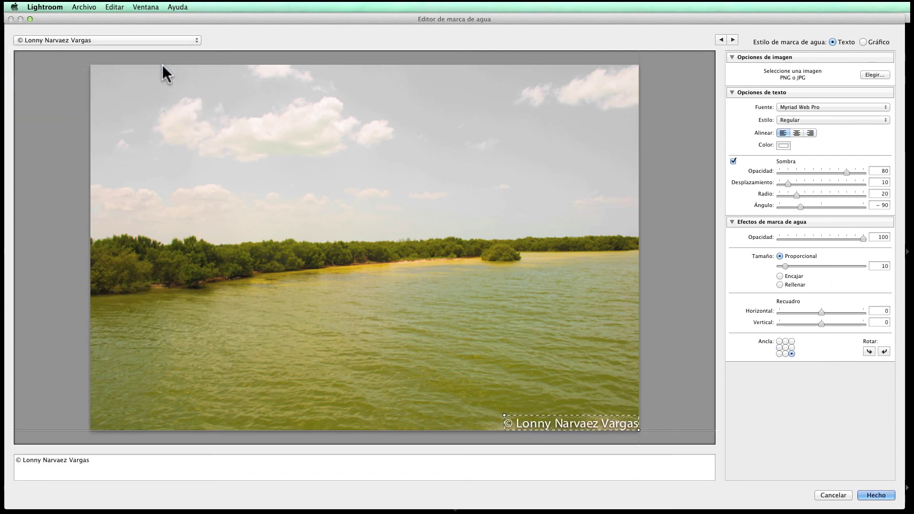
click(167, 40)
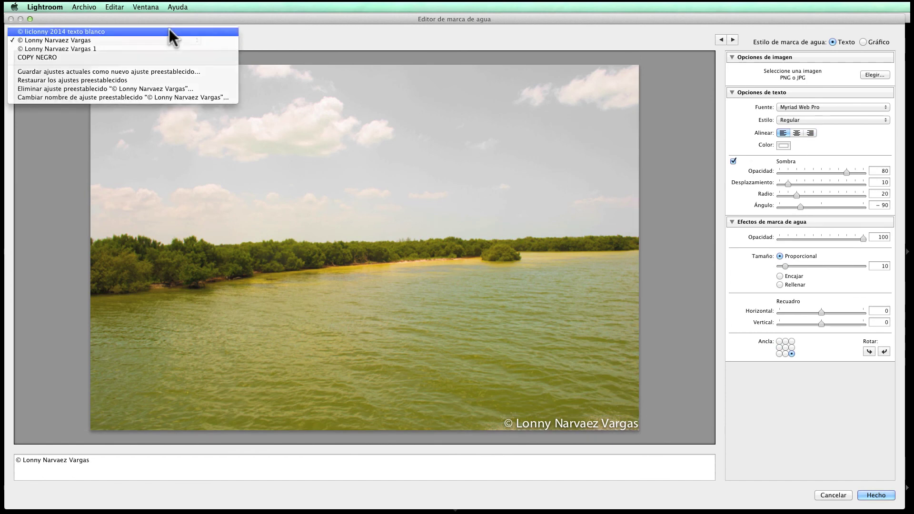
click(169, 30)
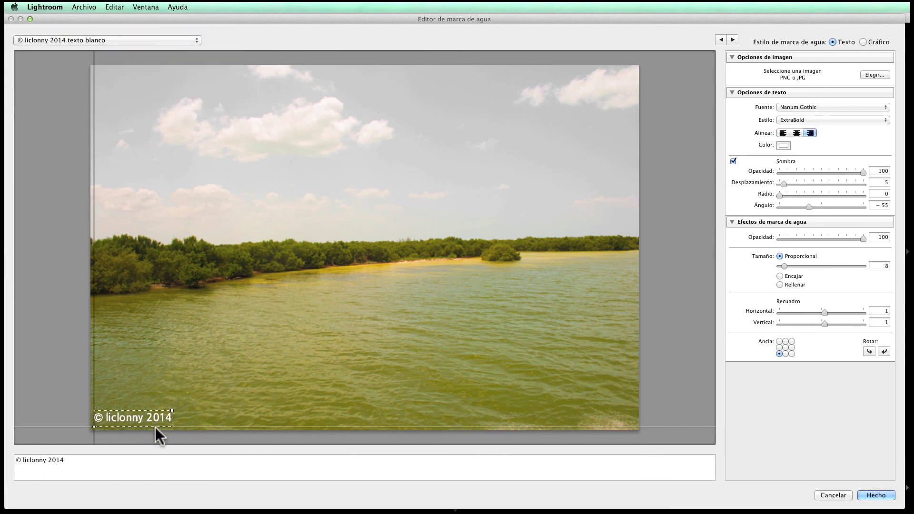